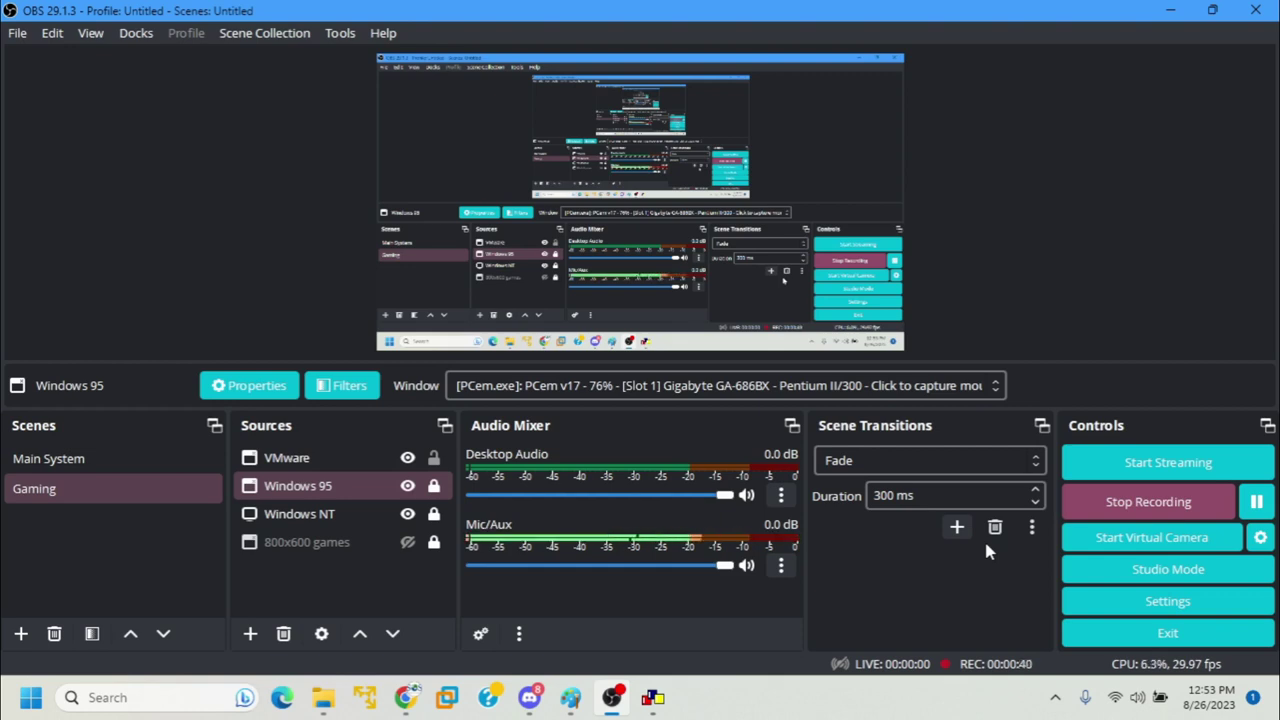
Switch to the PCem Configuration Manager and create a new machine configuration named 2202.
{"action": "left_click", "coordinate": [659, 702]}
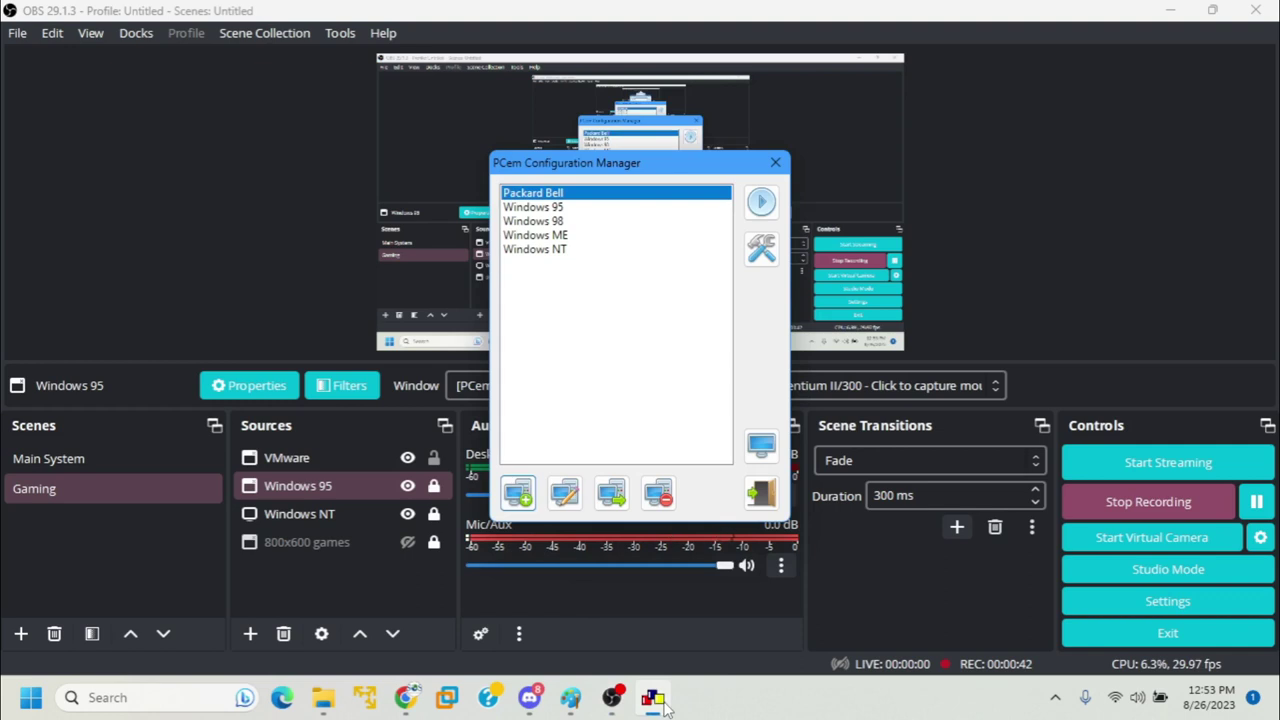
{"action": "left_click", "coordinate": [526, 495]}
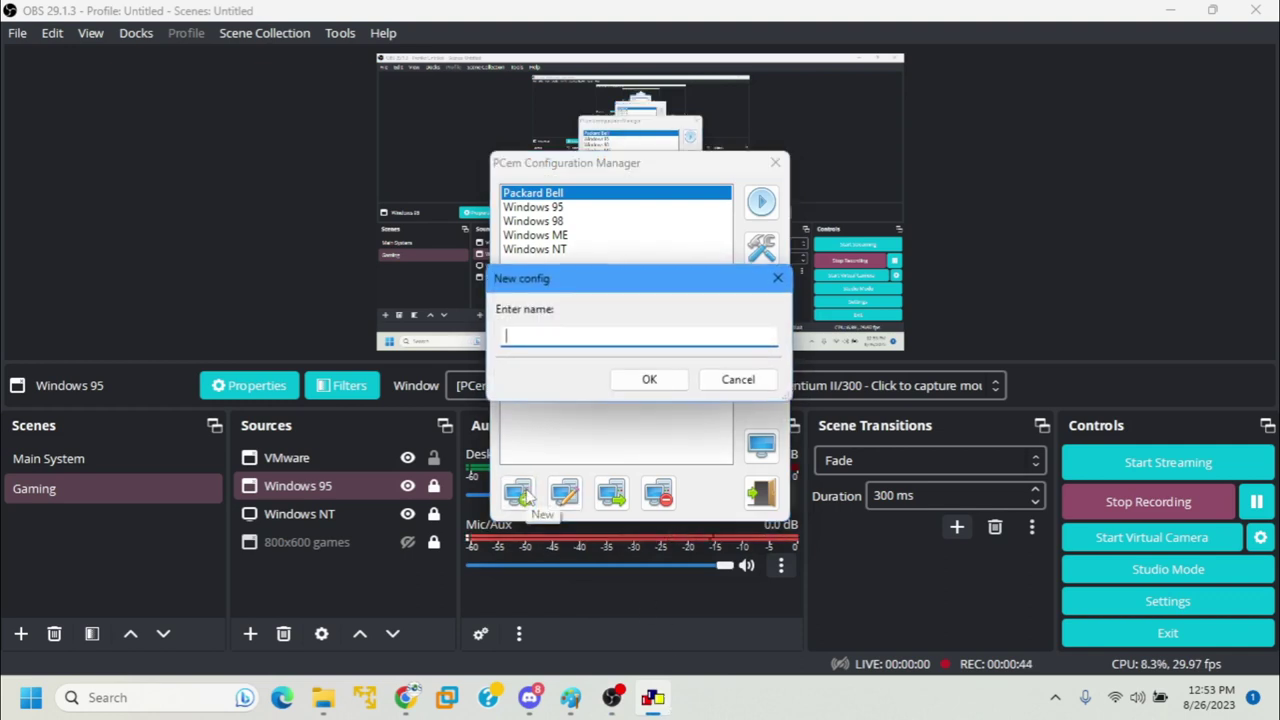
{"action": "type", "text": "2202"}
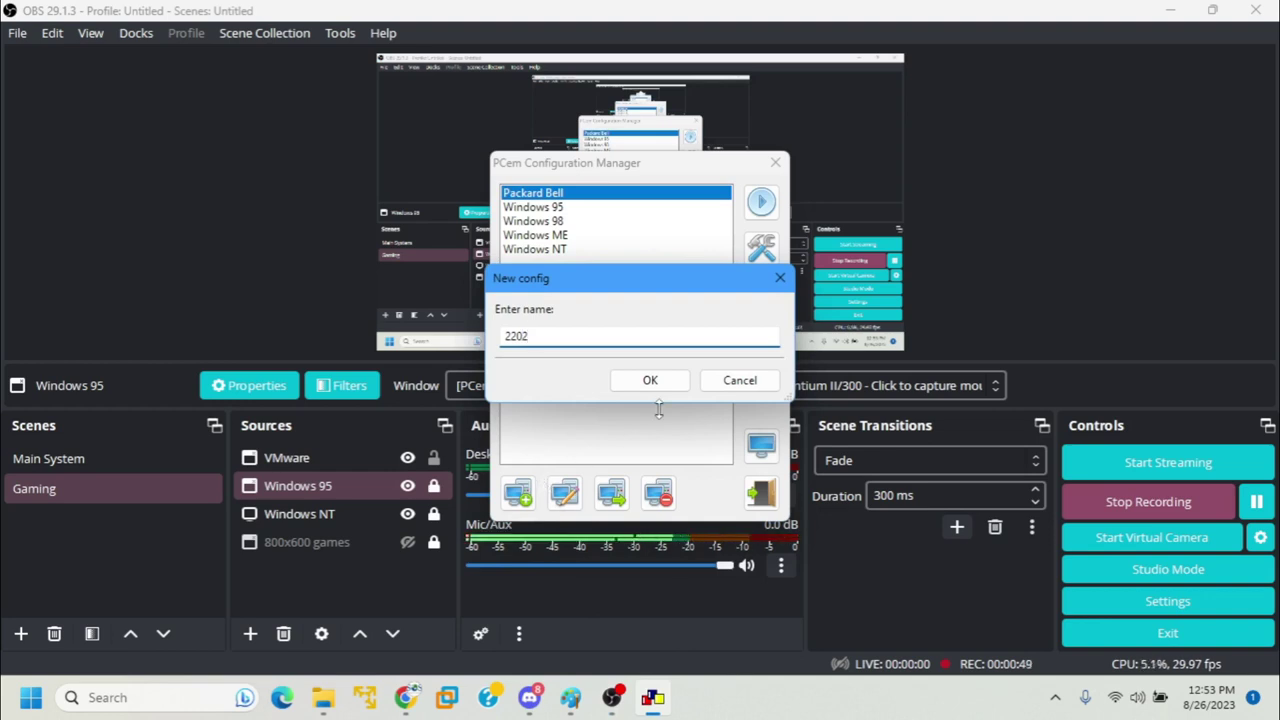
{"action": "left_click", "coordinate": [678, 382]}
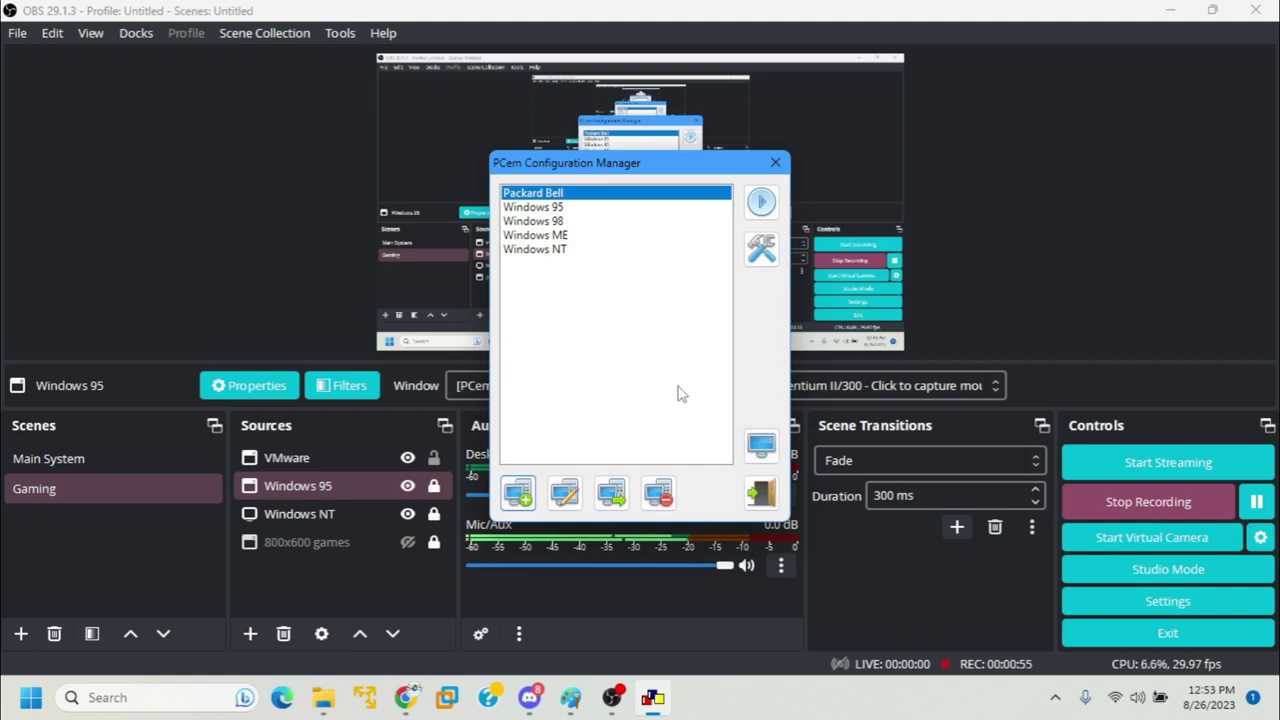
{"action": "mouse_move", "coordinate": [662, 703]}
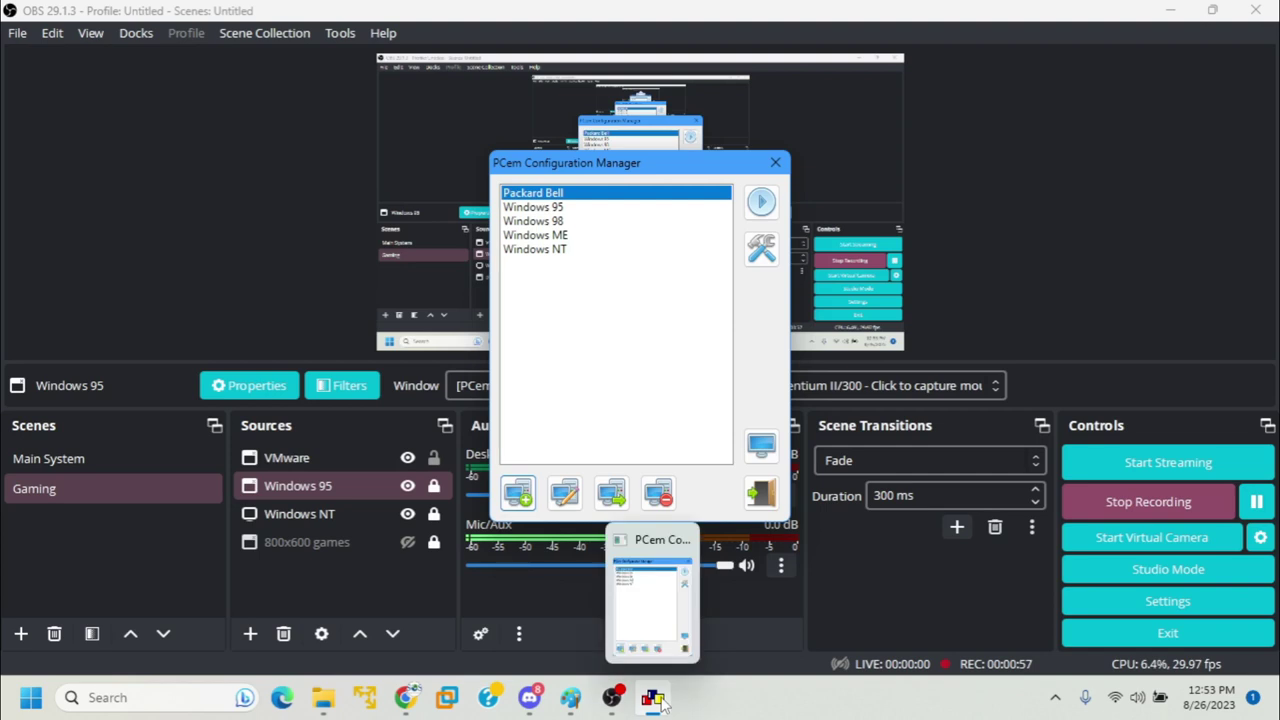
{"action": "left_click", "coordinate": [564, 494]}
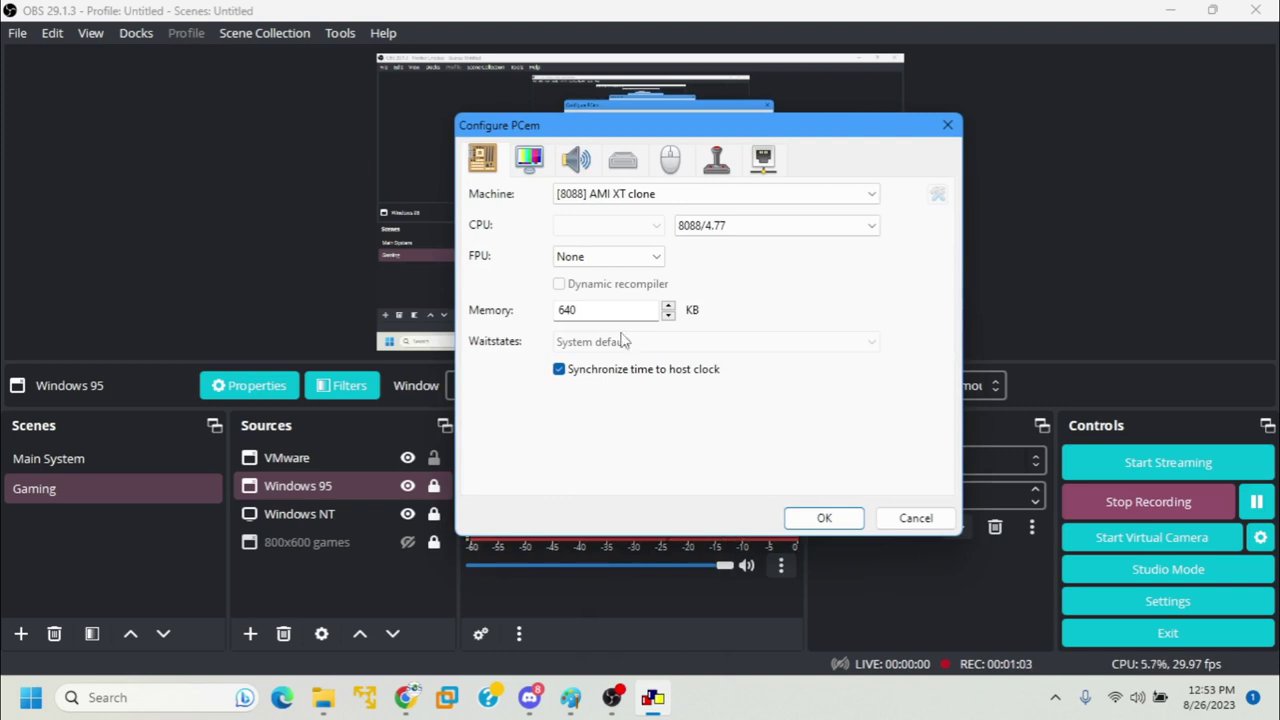
Set the machine model to [Socket 7] Shuttle HOT-557.
{"action": "left_click", "coordinate": [640, 194]}
{"action": "scroll", "coordinate": [660, 500], "scroll_direction": "down", "scroll_amount": 5}
{"action": "scroll", "coordinate": [660, 575], "scroll_direction": "down", "scroll_amount": 20}
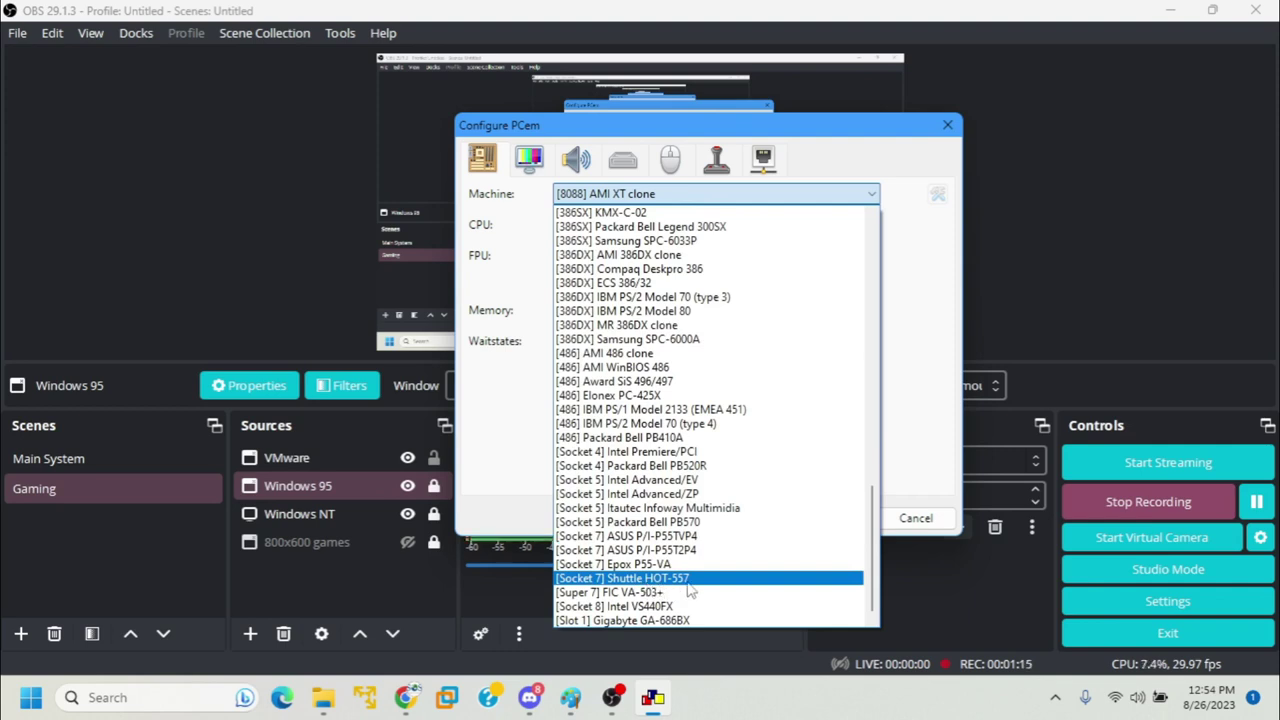
{"action": "left_click", "coordinate": [688, 580]}
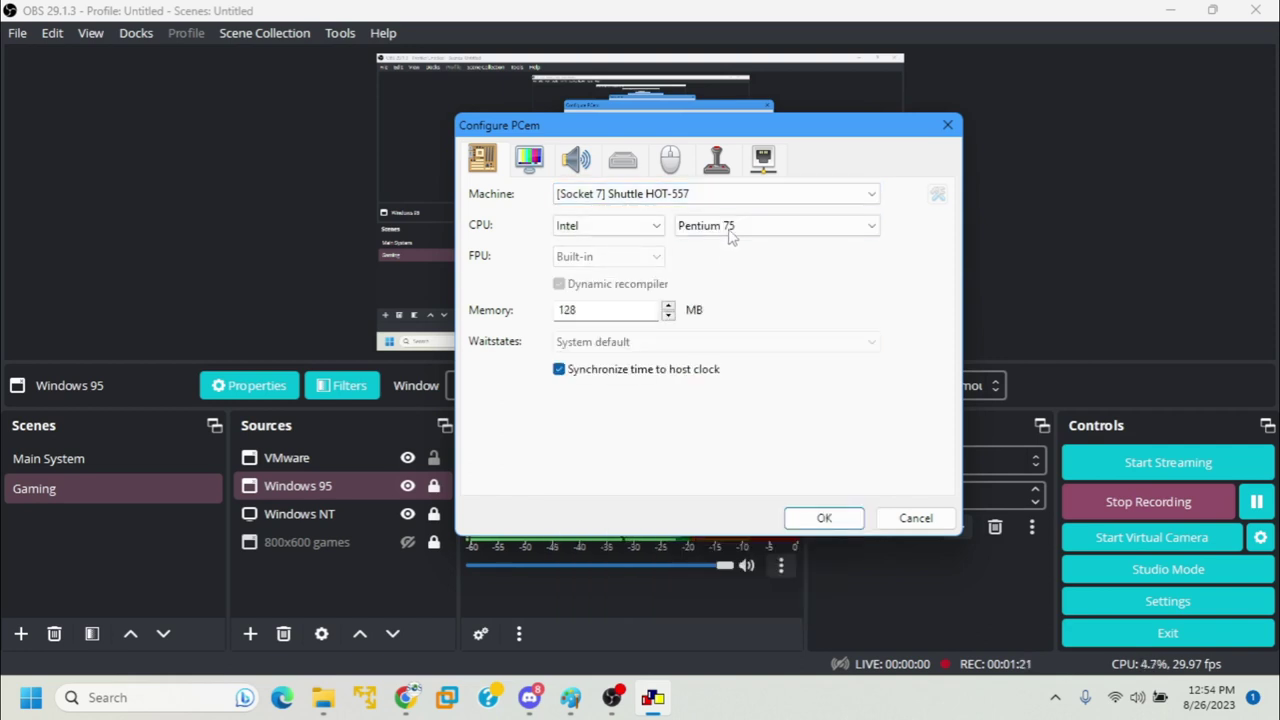
Set the Intel CPU model to Pentium MMX 200.
{"action": "left_click", "coordinate": [729, 228]}
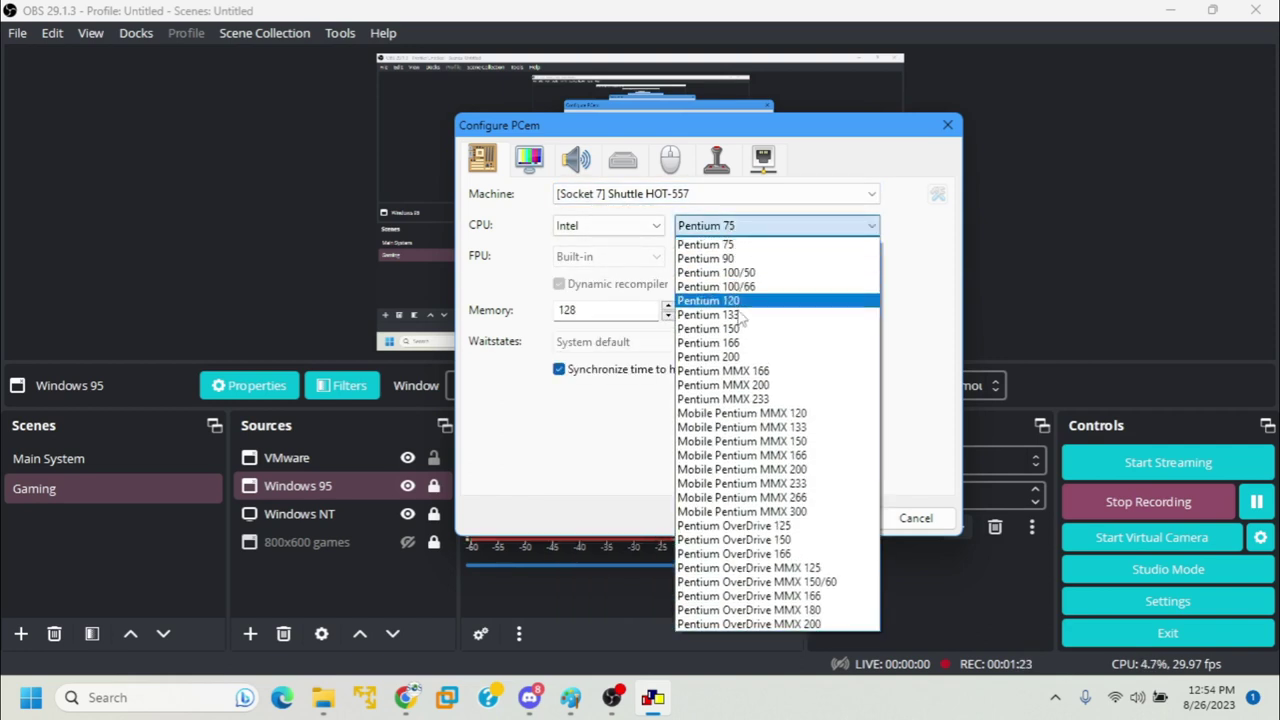
{"action": "left_click", "coordinate": [746, 469]}
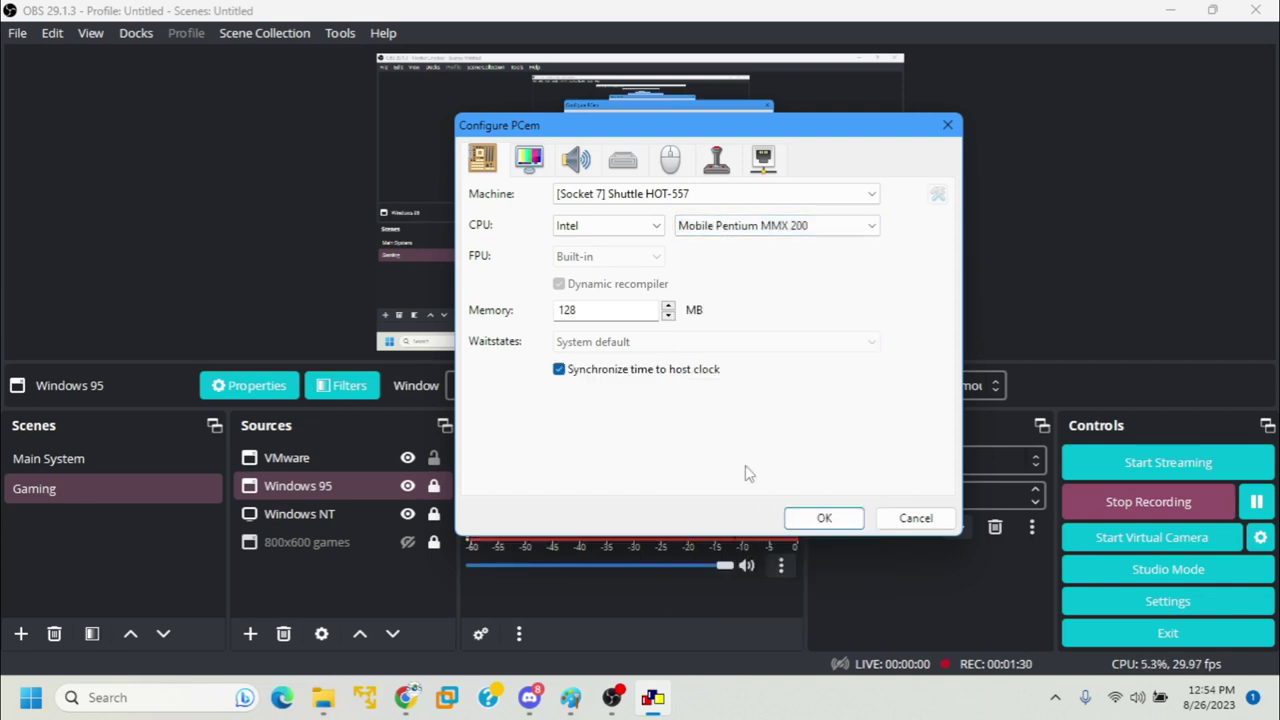
{"action": "left_click", "coordinate": [794, 225]}
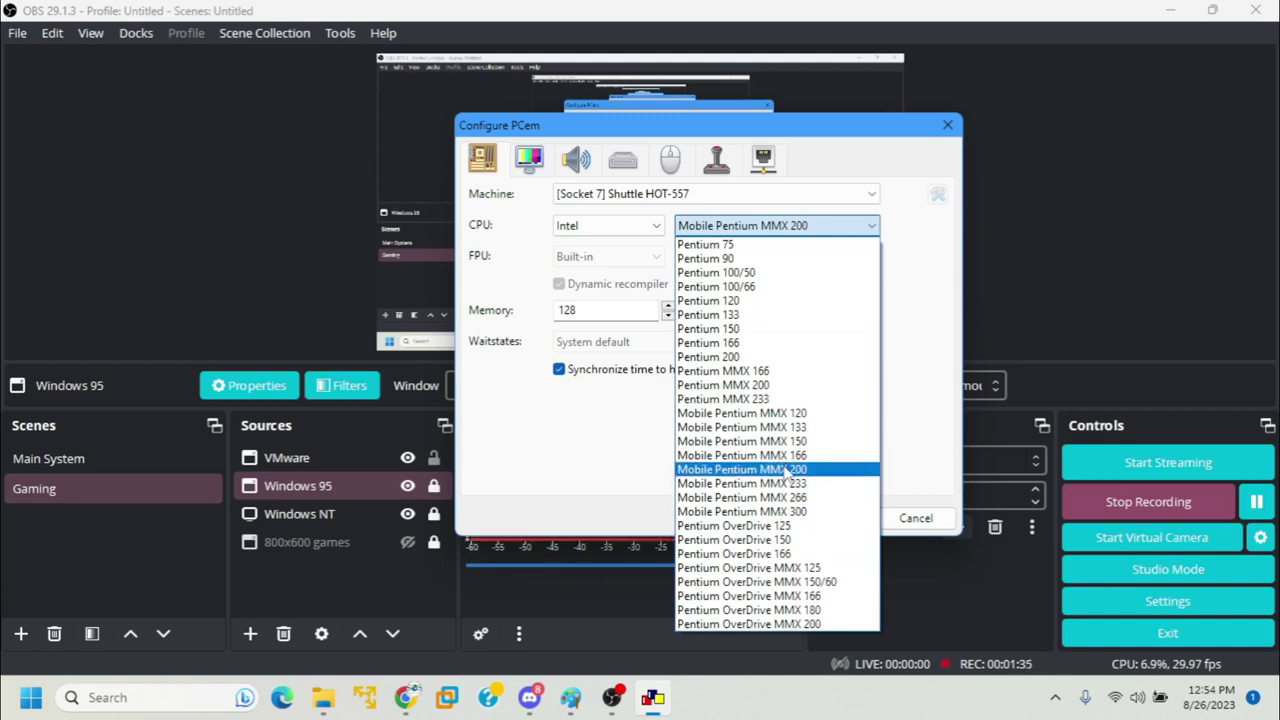
{"action": "left_click", "coordinate": [755, 390]}
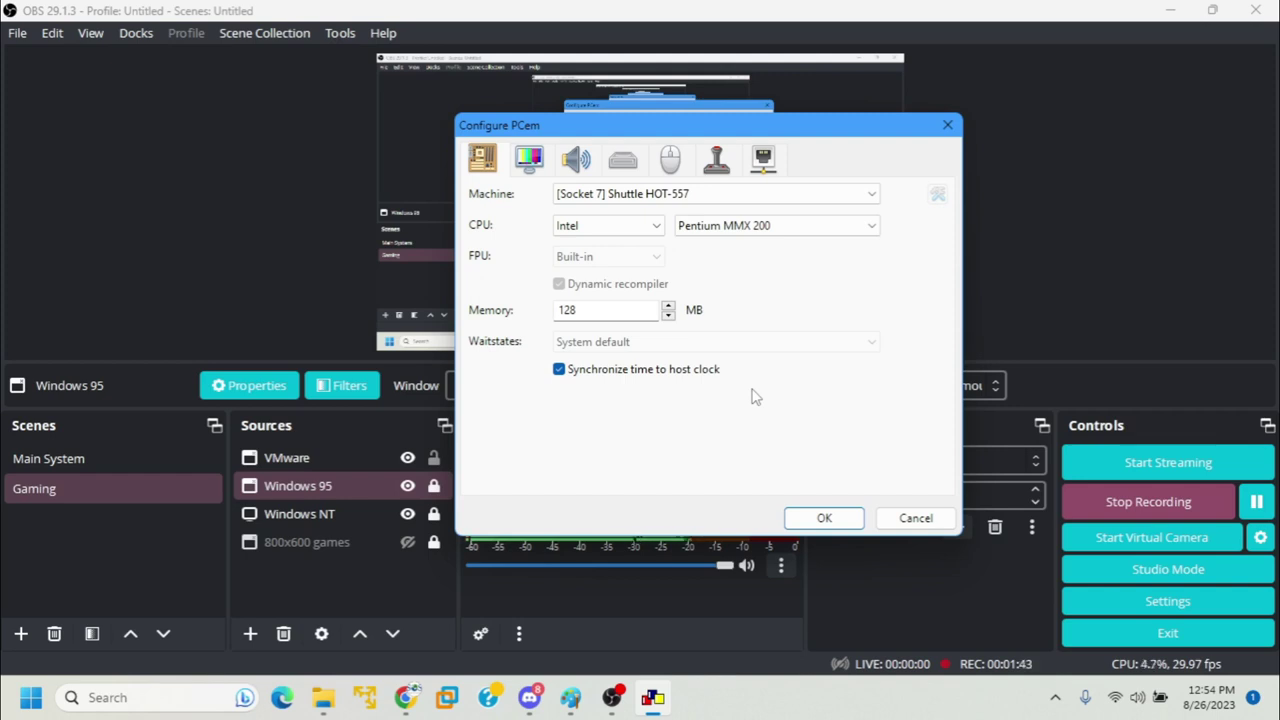
Set the video device to ATI Graphics Pro Turbo (Mach64 GX).
{"action": "left_click", "coordinate": [529, 158]}
{"action": "left_click", "coordinate": [600, 195]}
{"action": "scroll", "coordinate": [596, 250], "scroll_direction": "up", "scroll_amount": 4}
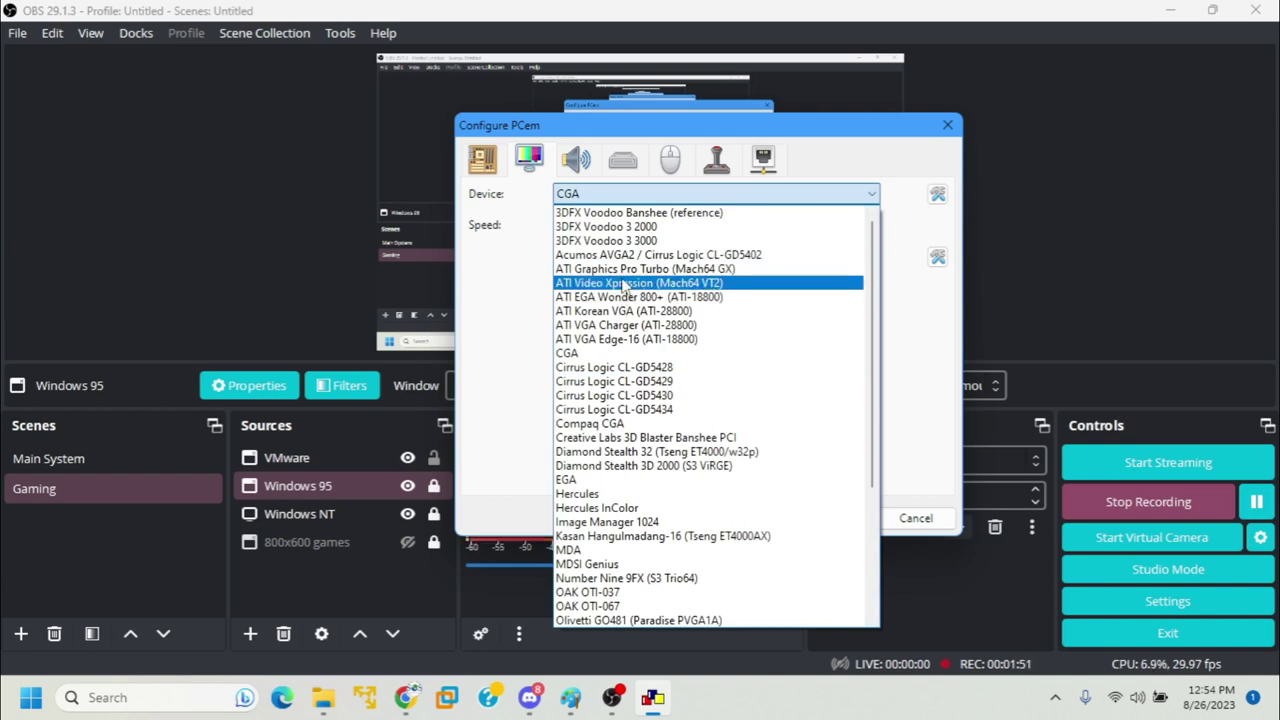
{"action": "left_click", "coordinate": [640, 268]}
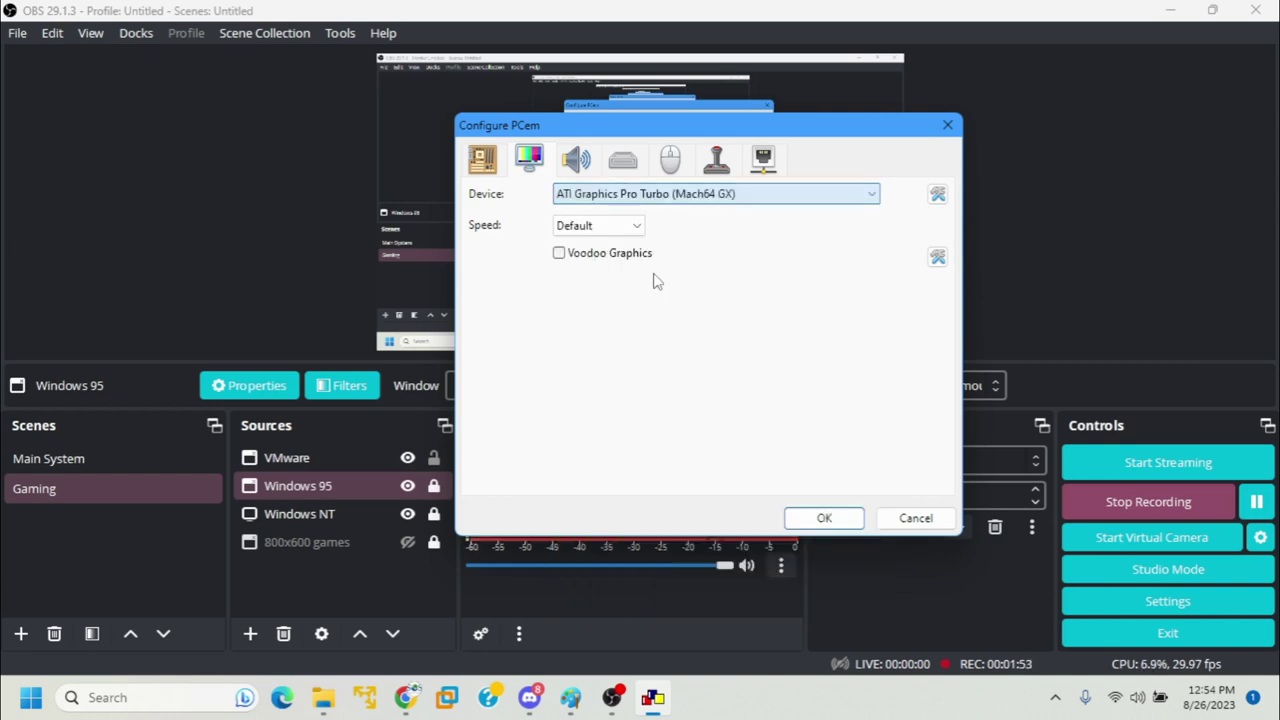
{"action": "left_click", "coordinate": [938, 195]}
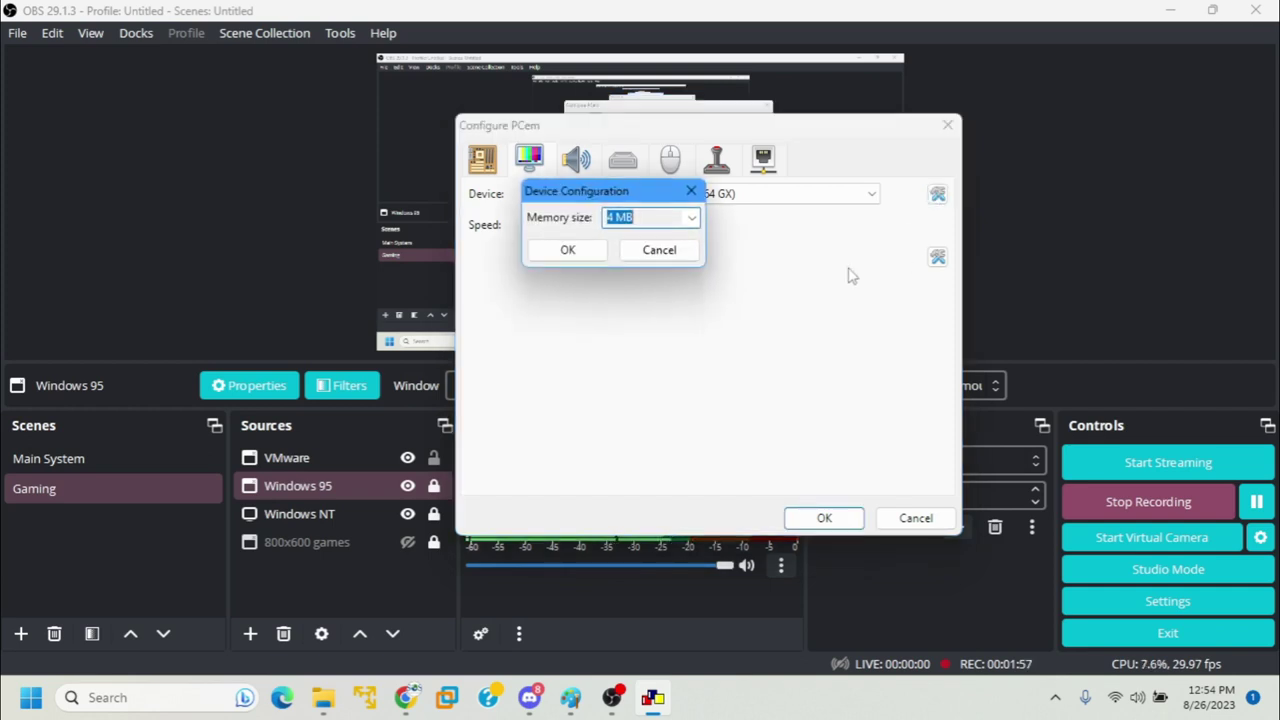
{"action": "left_click", "coordinate": [689, 219]}
{"action": "left_click", "coordinate": [650, 262]}
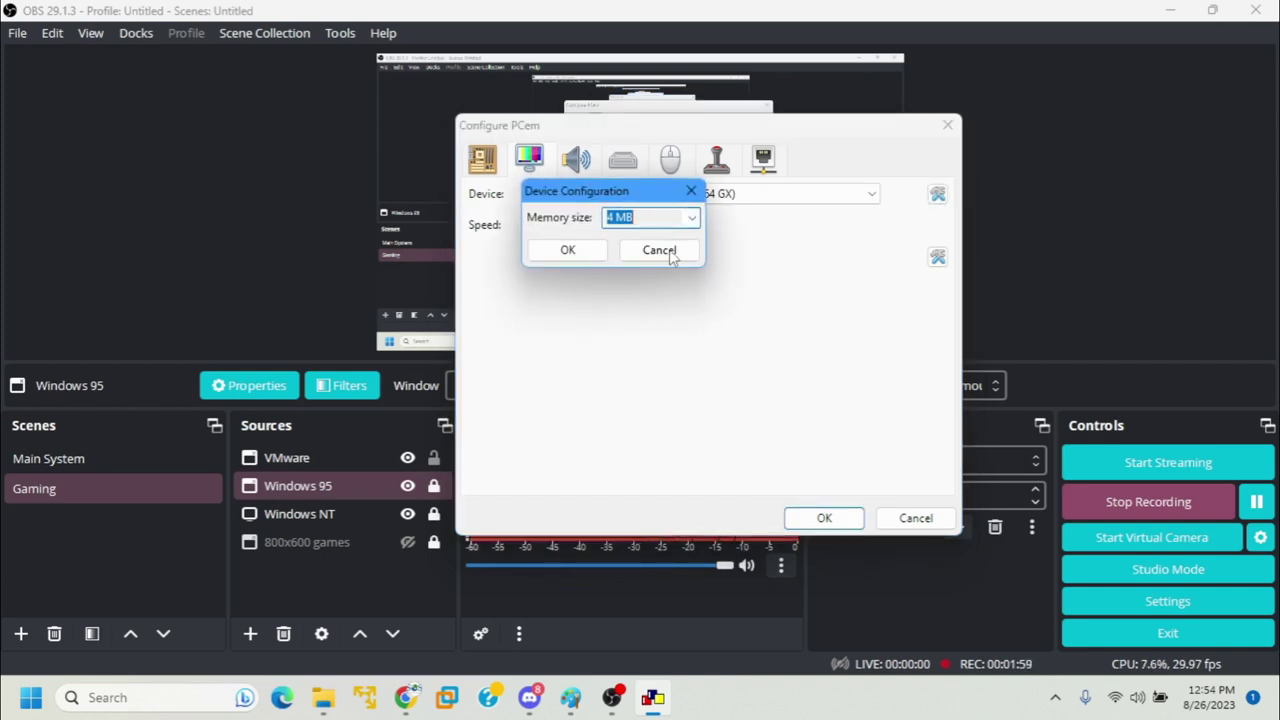
{"action": "left_click", "coordinate": [658, 250]}
Set the video speed to Fast VLB/PCI and the sound device to Sound Blaster PCI 128.
{"action": "left_click", "coordinate": [598, 226]}
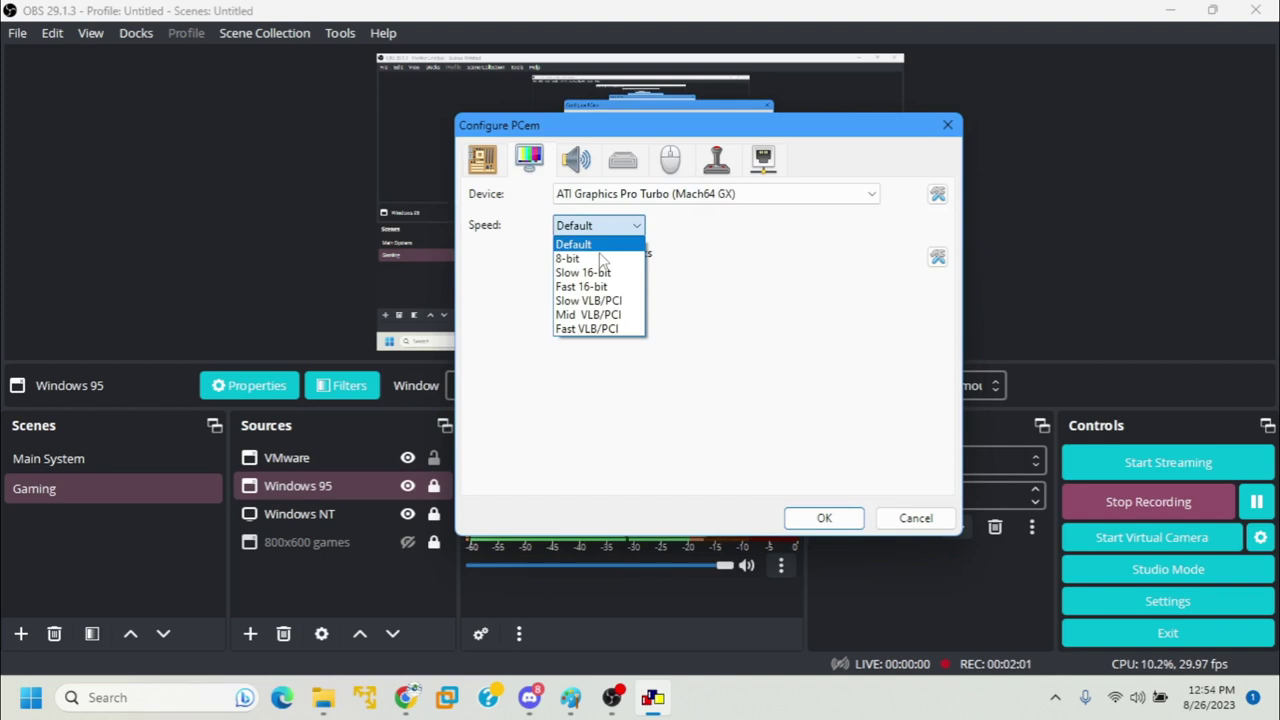
{"action": "left_click", "coordinate": [608, 329]}
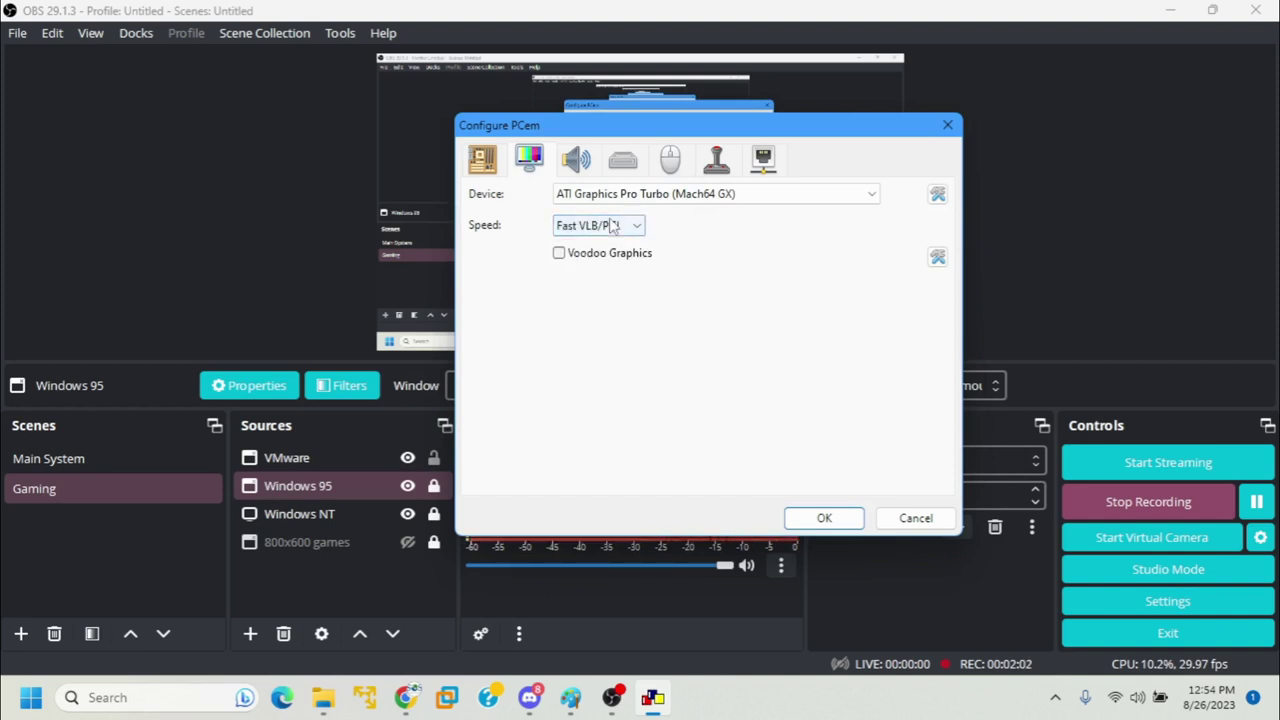
{"action": "left_click", "coordinate": [577, 162]}
{"action": "left_click", "coordinate": [611, 197]}
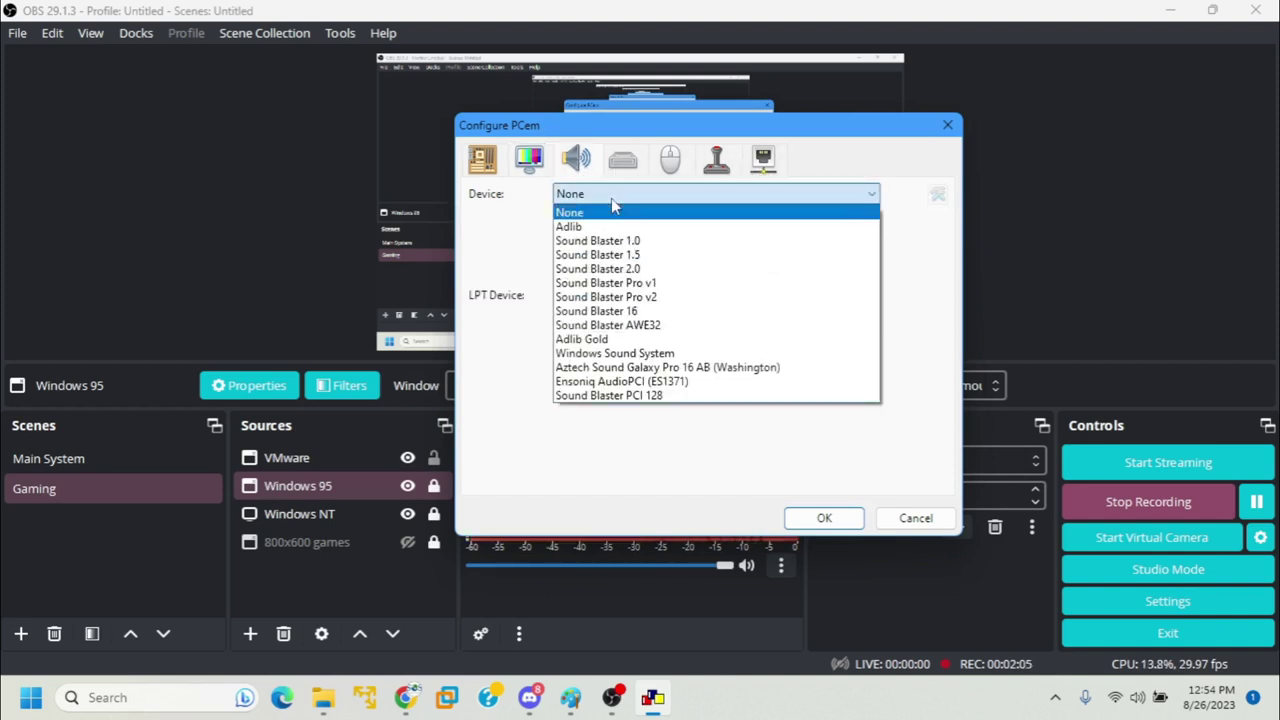
{"action": "left_click", "coordinate": [658, 397]}
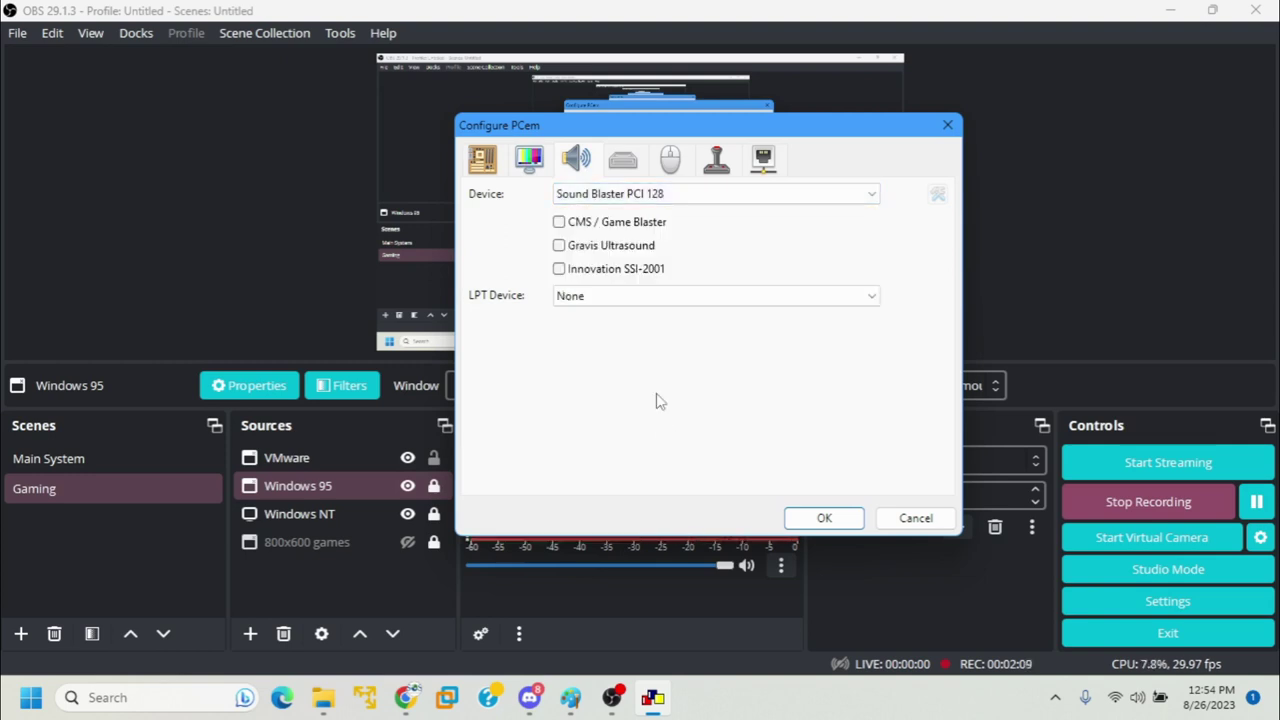
Start a new raw hard disc image for the primary master drive with 4096 cylinders.
{"action": "left_click", "coordinate": [622, 160]}
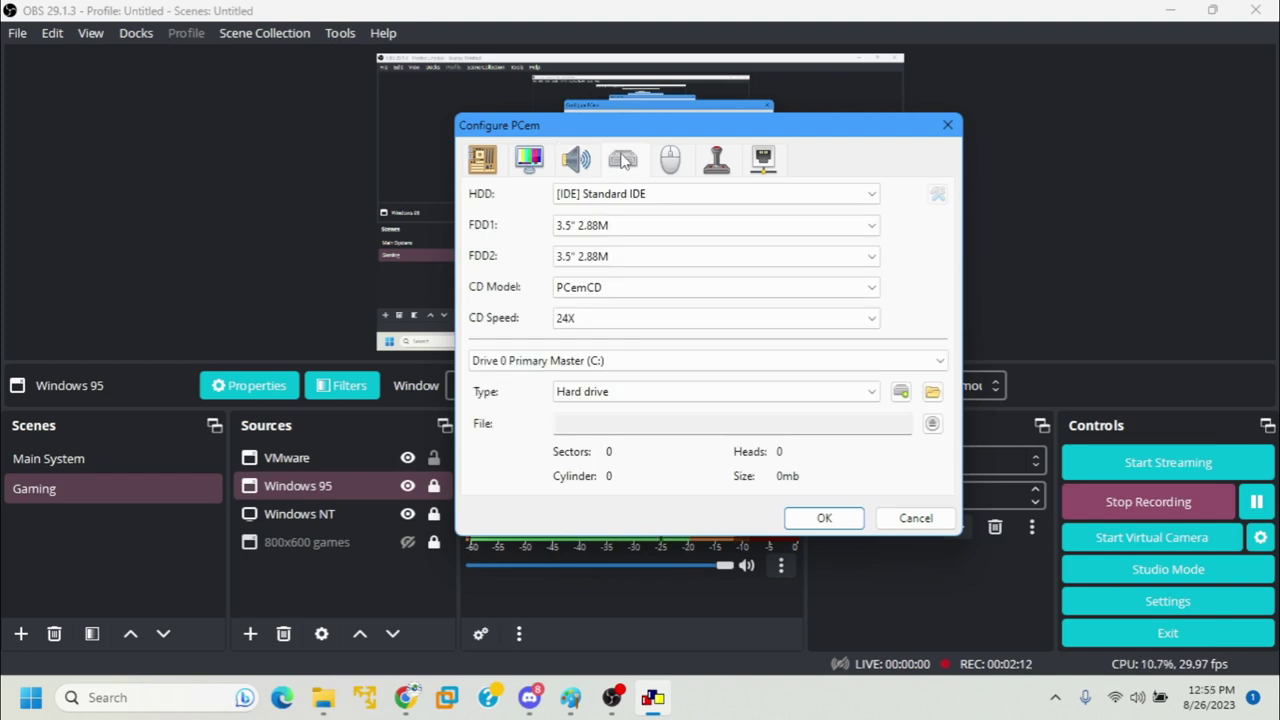
{"action": "left_click", "coordinate": [900, 393]}
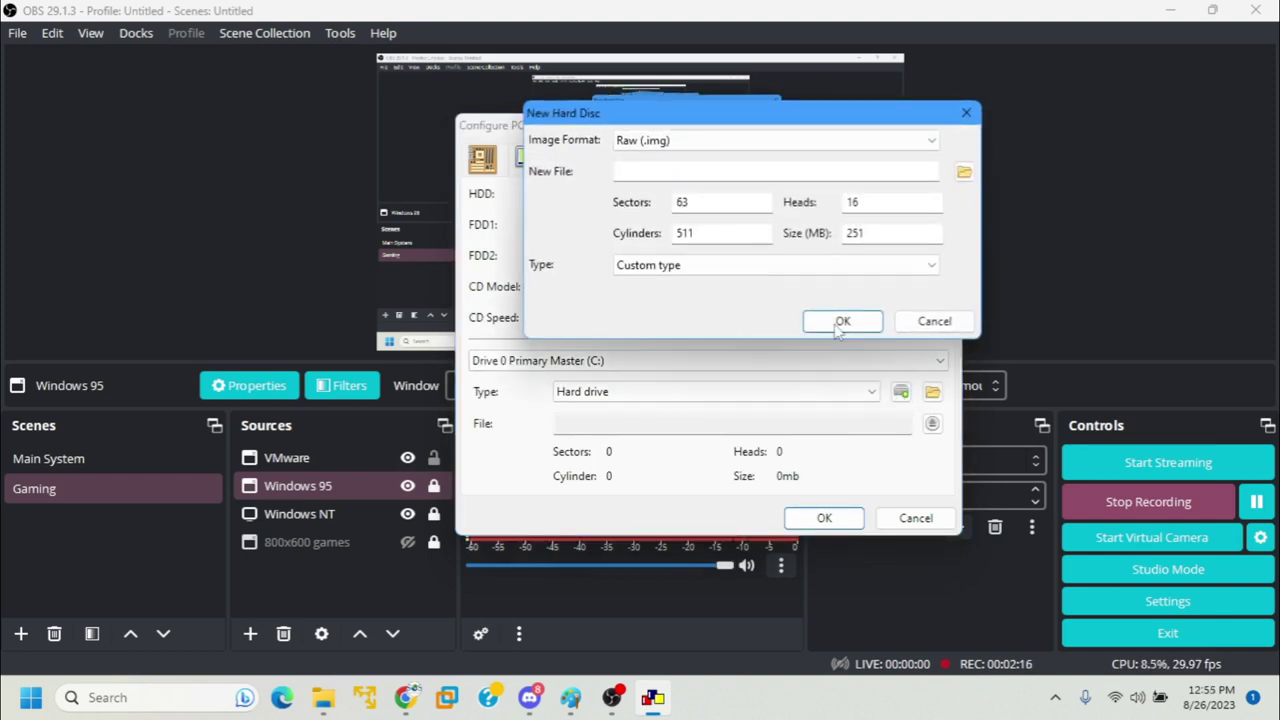
{"action": "double_click", "coordinate": [702, 238]}
{"action": "type", "text": "4096"}
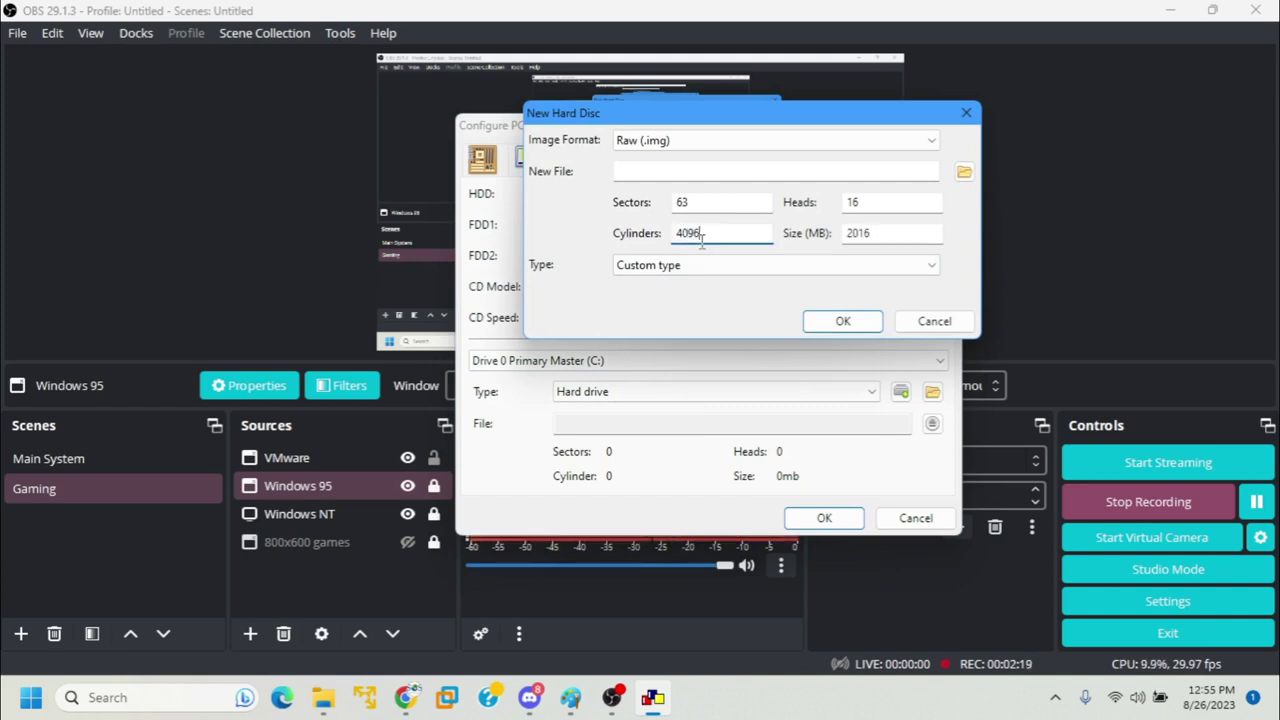
Name the disc image 2202.img in the configs folder, create the drive, and dismiss the completion message.
{"action": "left_click", "coordinate": [963, 172]}
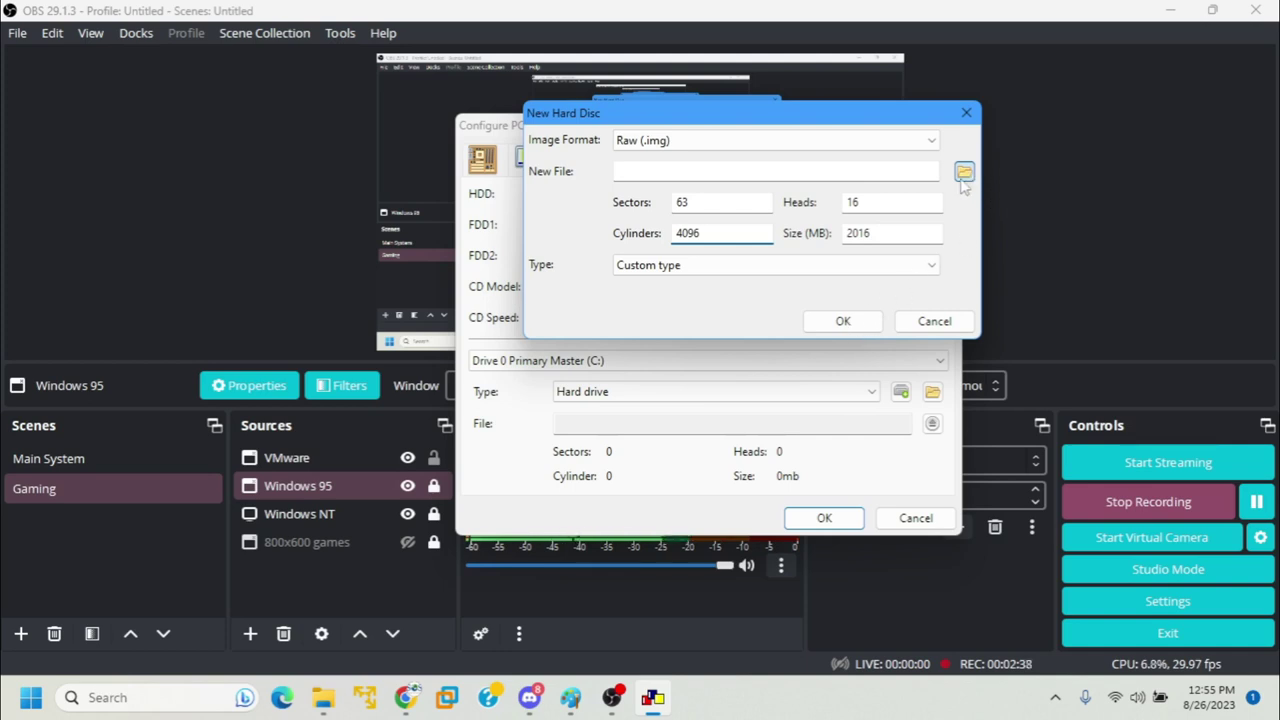
{"action": "left_click", "coordinate": [1257, 505]}
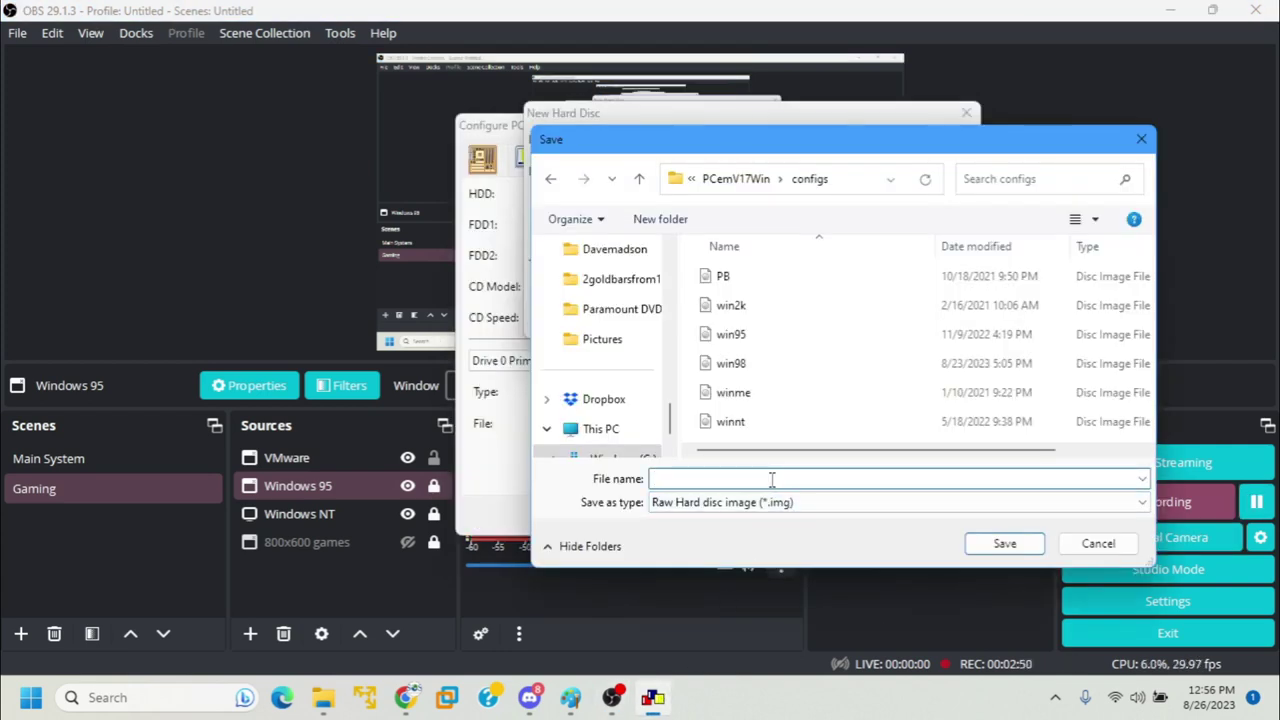
{"action": "type", "text": "2"}
{"action": "key", "text": "BackSpace"}
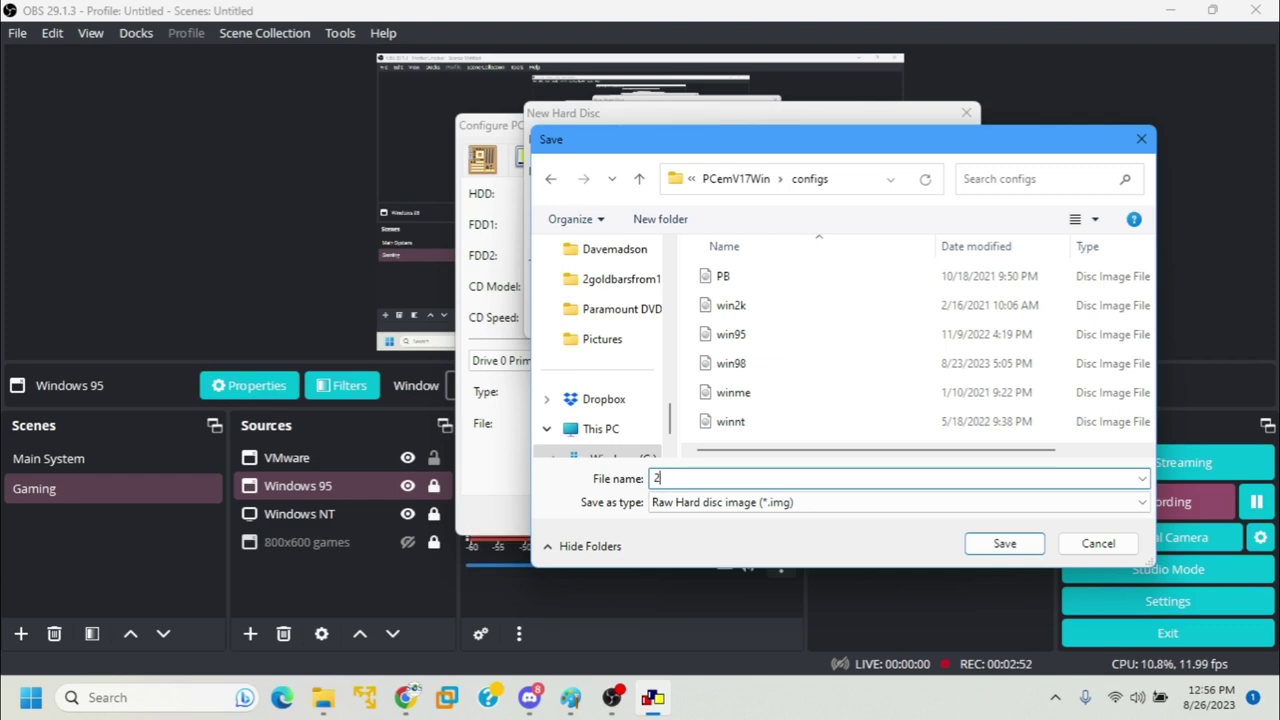
{"action": "left_click", "coordinate": [1003, 543]}
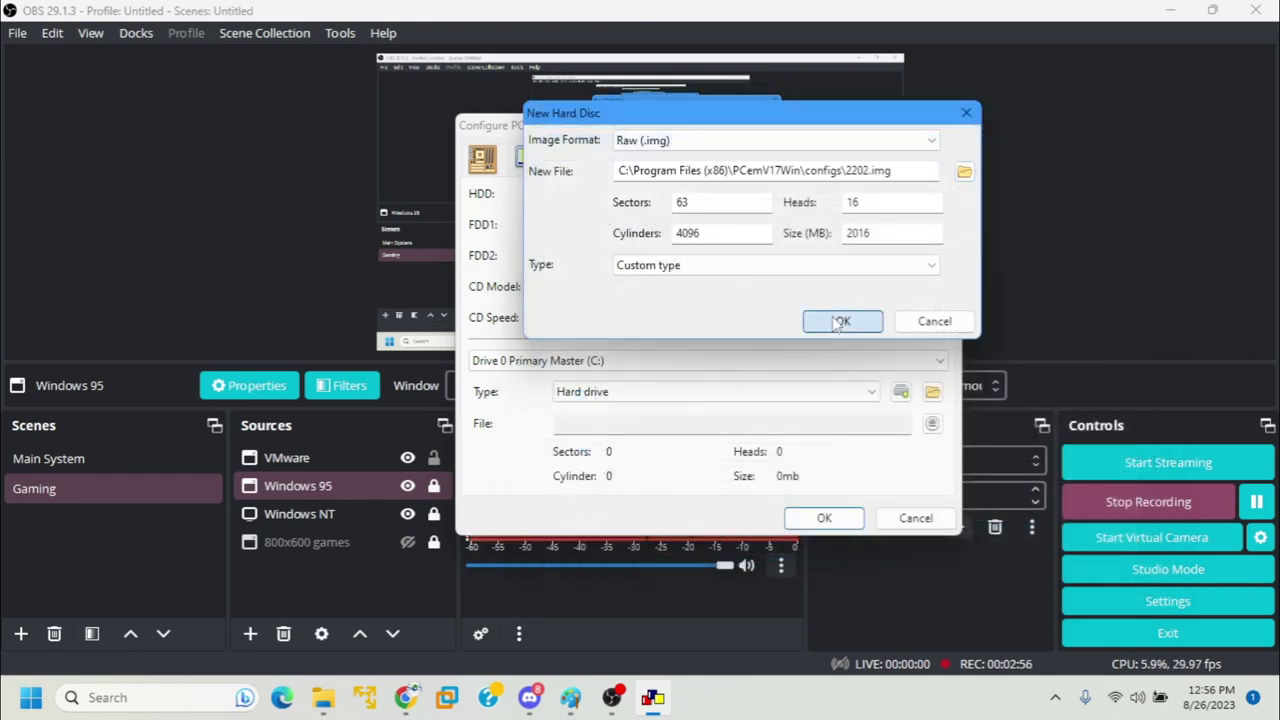
{"action": "left_click", "coordinate": [840, 321]}
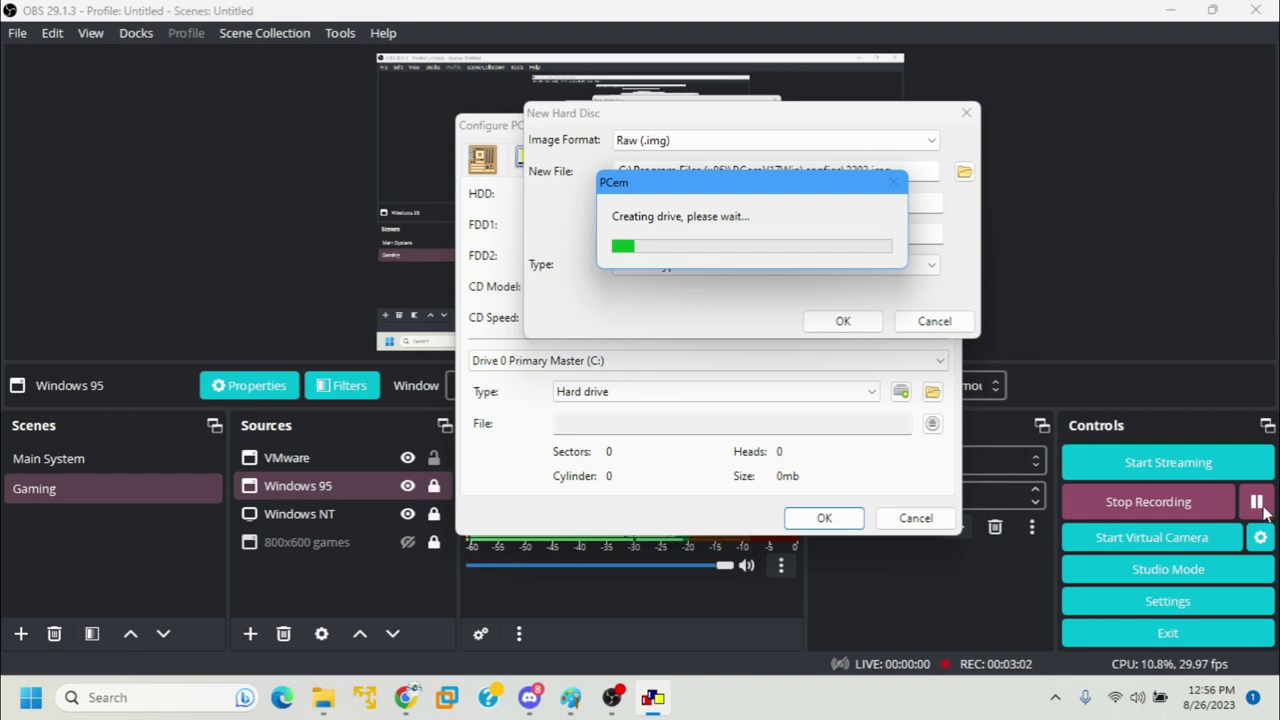
{"action": "left_click", "coordinate": [1256, 502]}
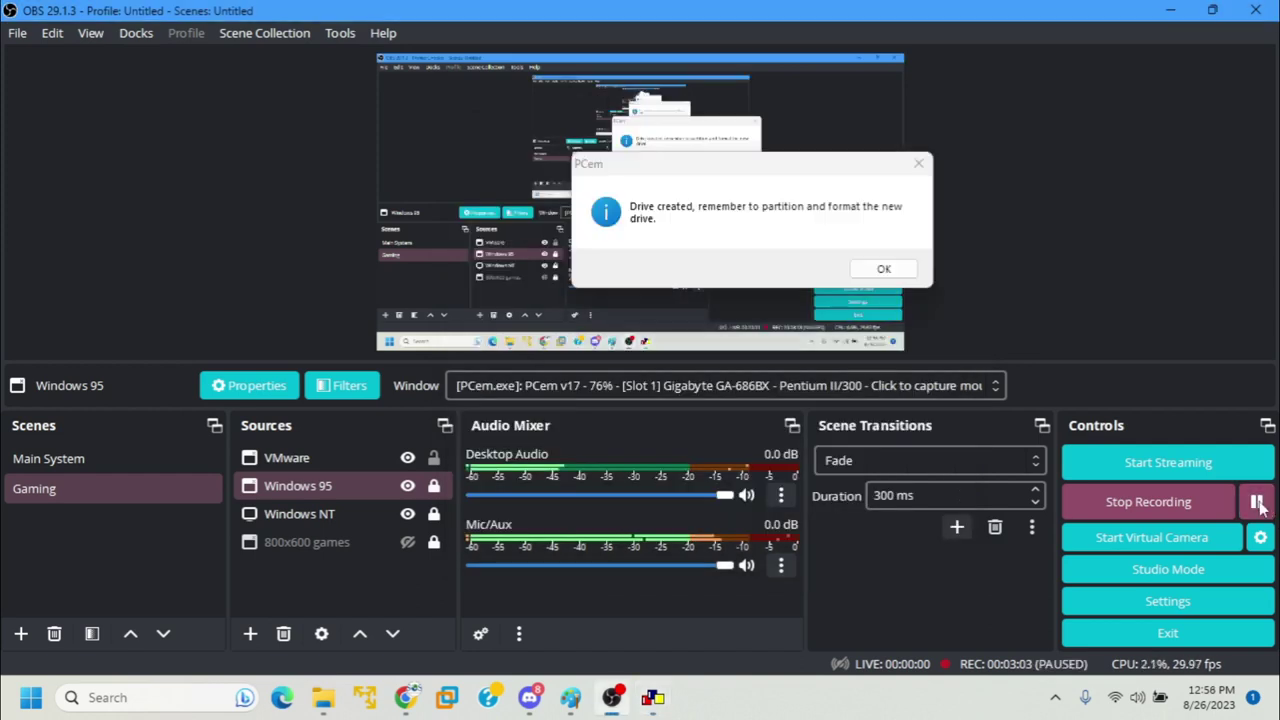
{"action": "left_click", "coordinate": [1256, 502]}
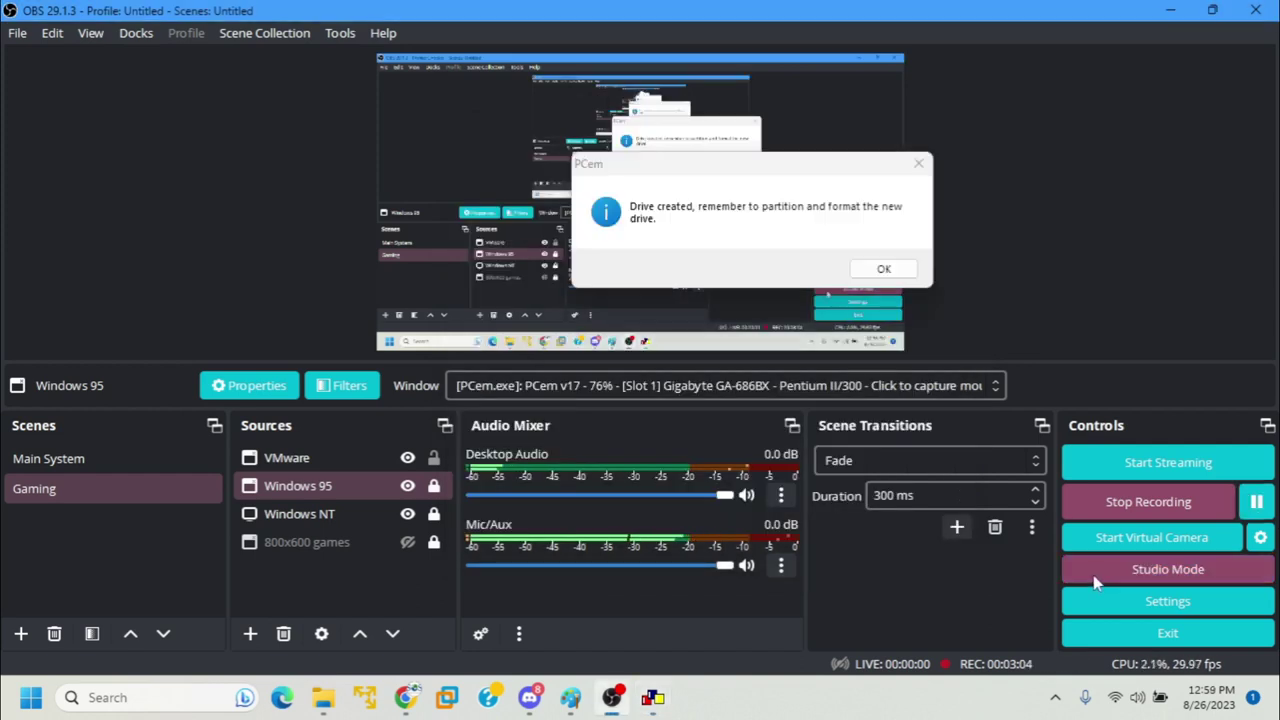
{"action": "left_click", "coordinate": [653, 697]}
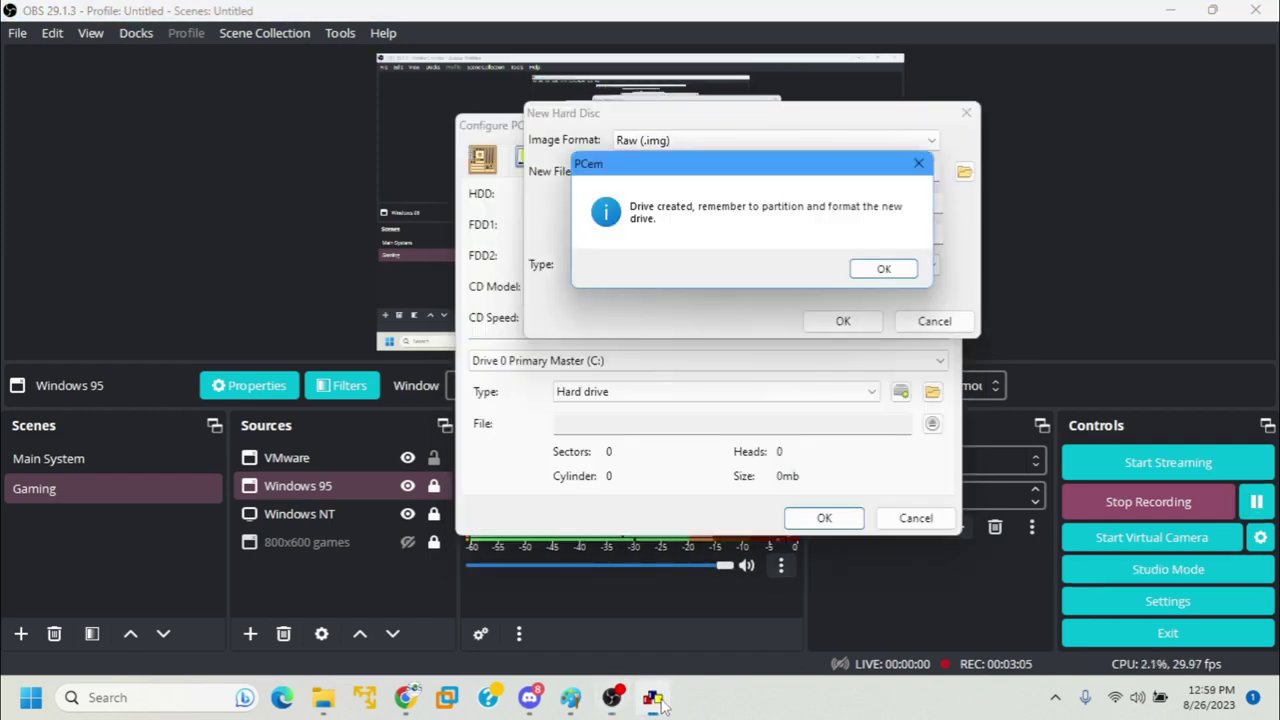
{"action": "left_click", "coordinate": [888, 269]}
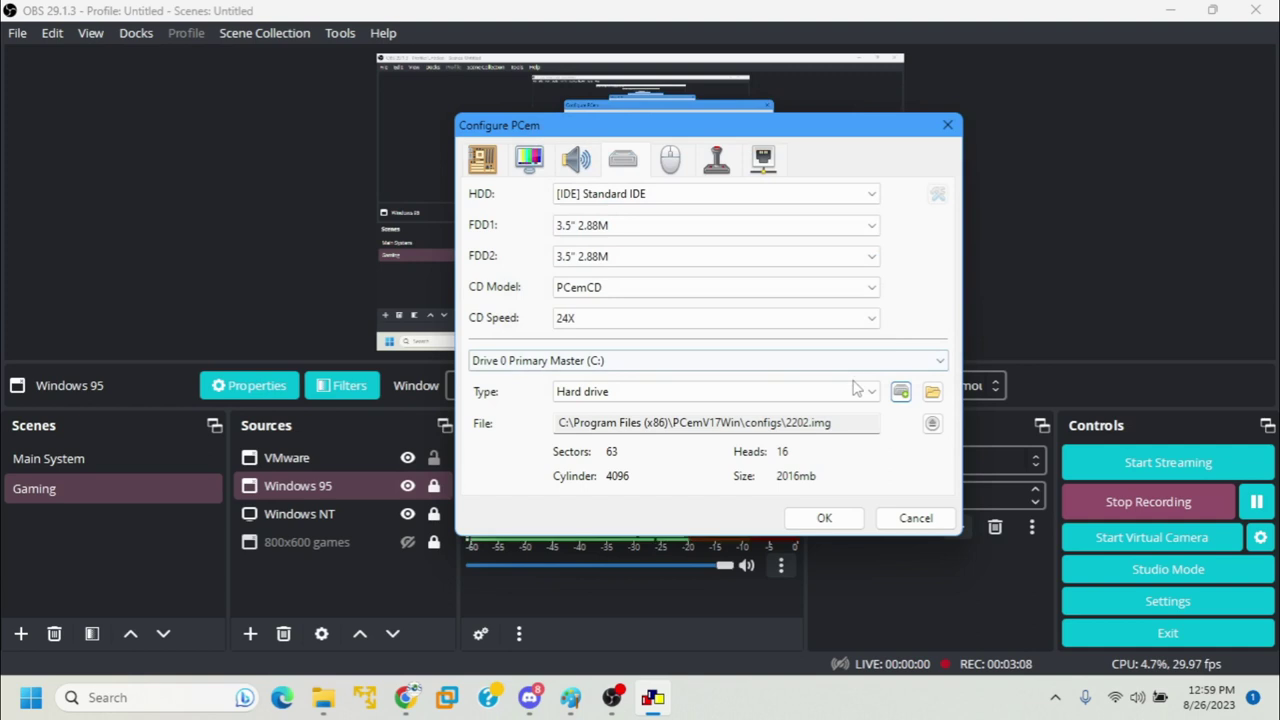
Disable synchronizing the machine's time to the host clock.
{"action": "left_click", "coordinate": [672, 160]}
{"action": "left_click", "coordinate": [763, 158]}
{"action": "left_click", "coordinate": [716, 158]}
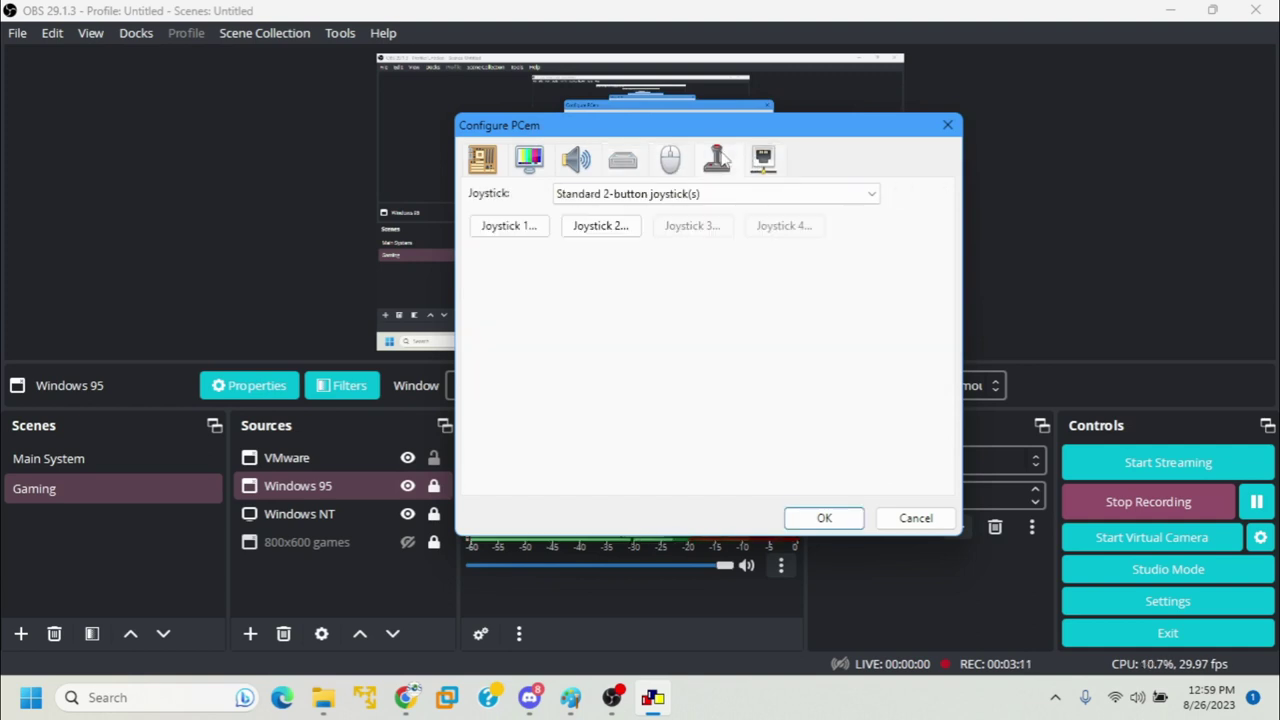
{"action": "left_click", "coordinate": [518, 160]}
{"action": "left_click", "coordinate": [483, 160]}
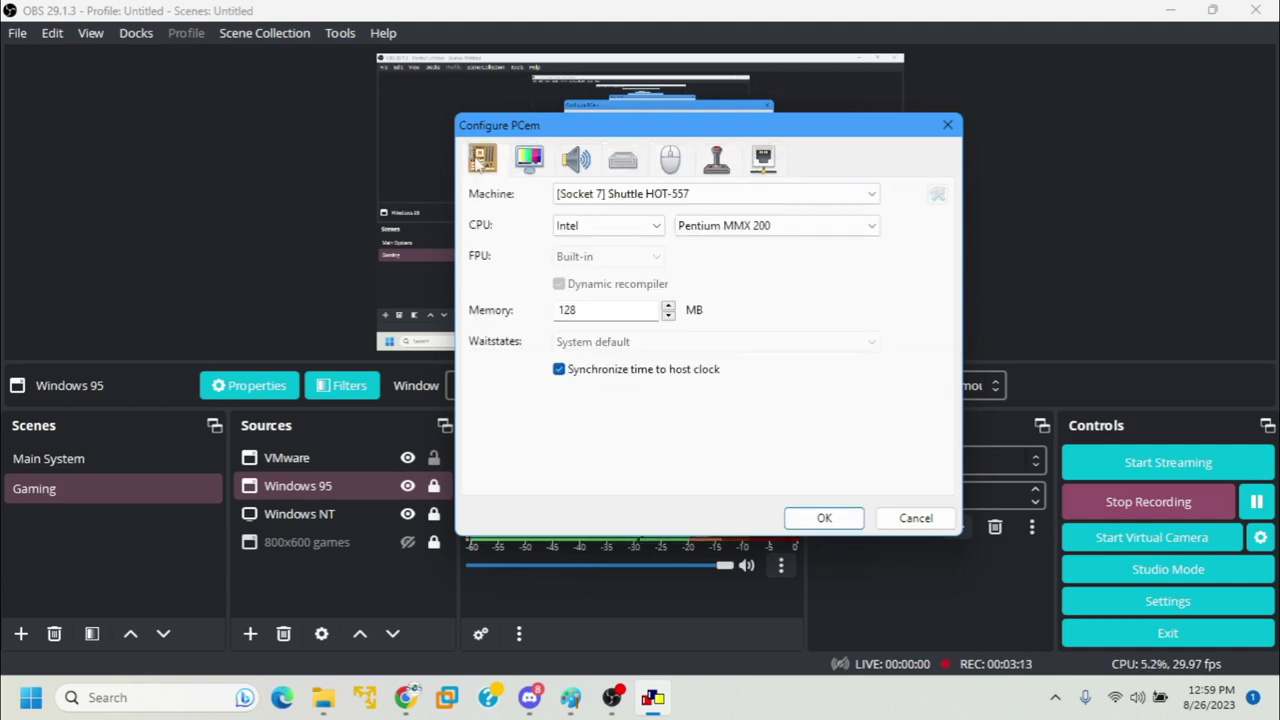
{"action": "left_click", "coordinate": [560, 370]}
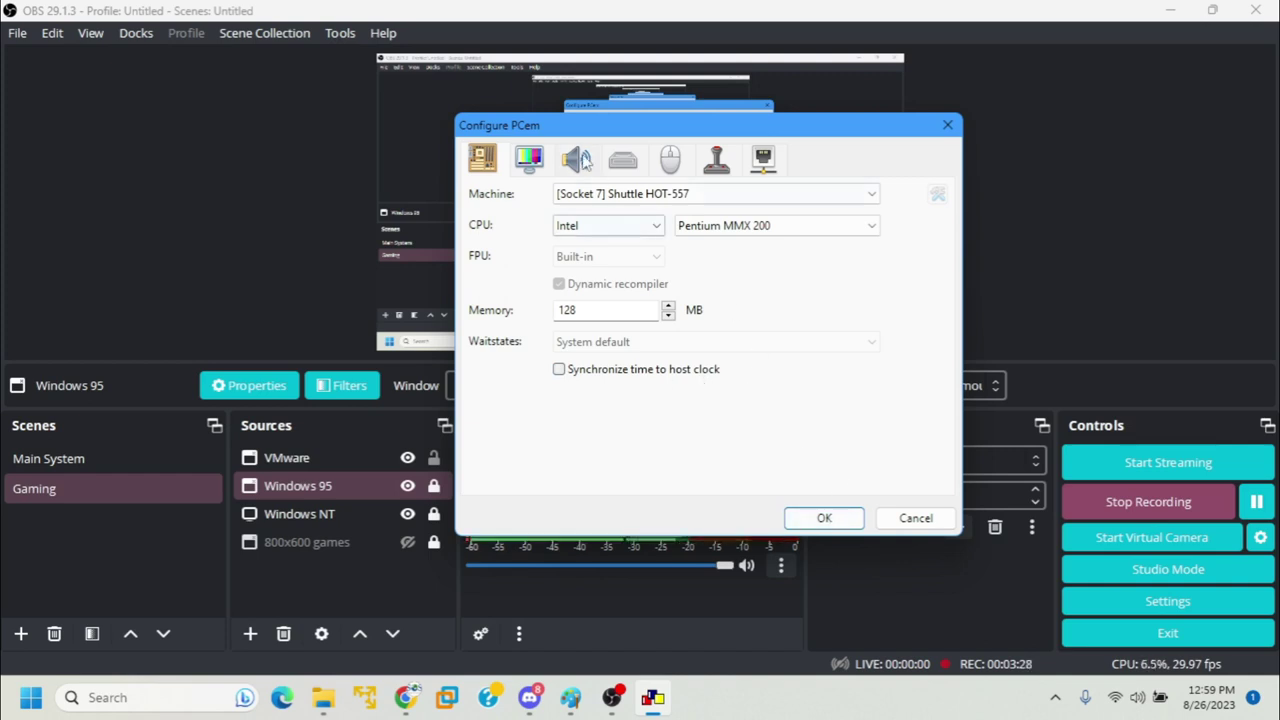
Accept the machine configuration and boot the 2202 virtual machine into its BIOS setup utility.
{"action": "left_click", "coordinate": [528, 158]}
{"action": "left_click", "coordinate": [830, 521]}
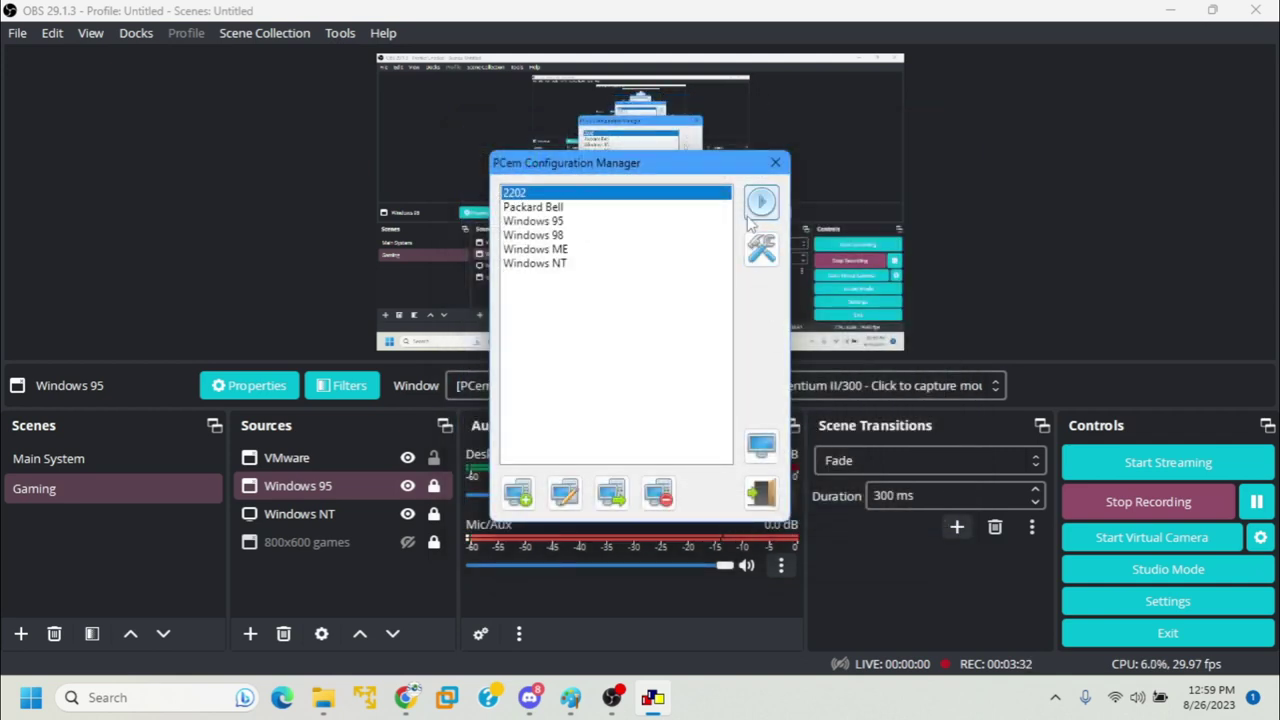
{"action": "left_click", "coordinate": [760, 205]}
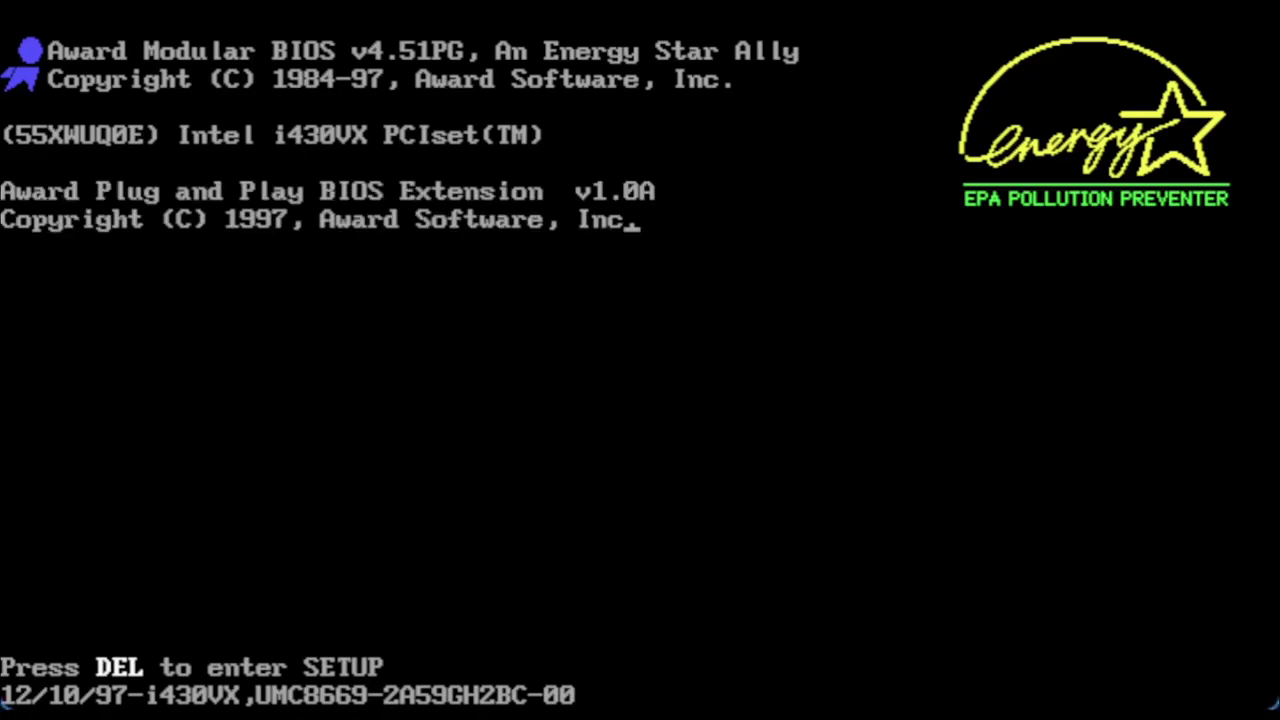
{"action": "key", "text": "Delete"}
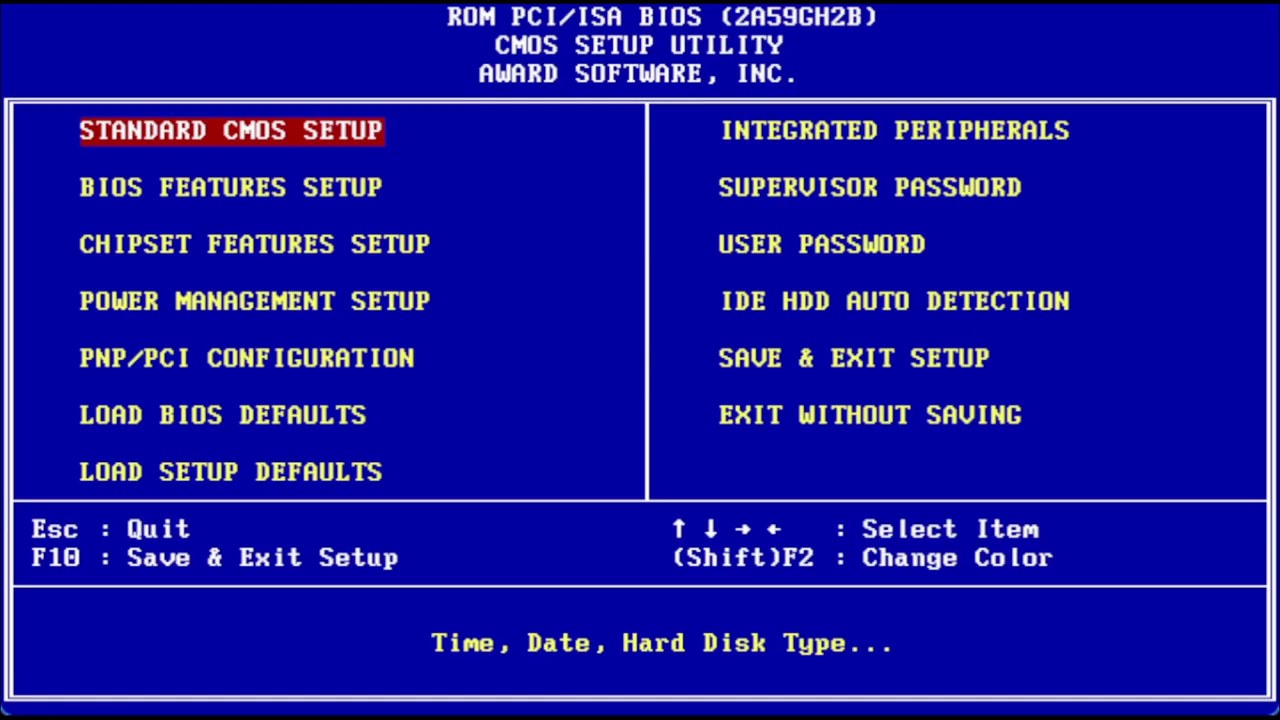
Open the Standard CMOS Setup and set the month of the system date to Feb.
{"action": "key", "text": "Return"}
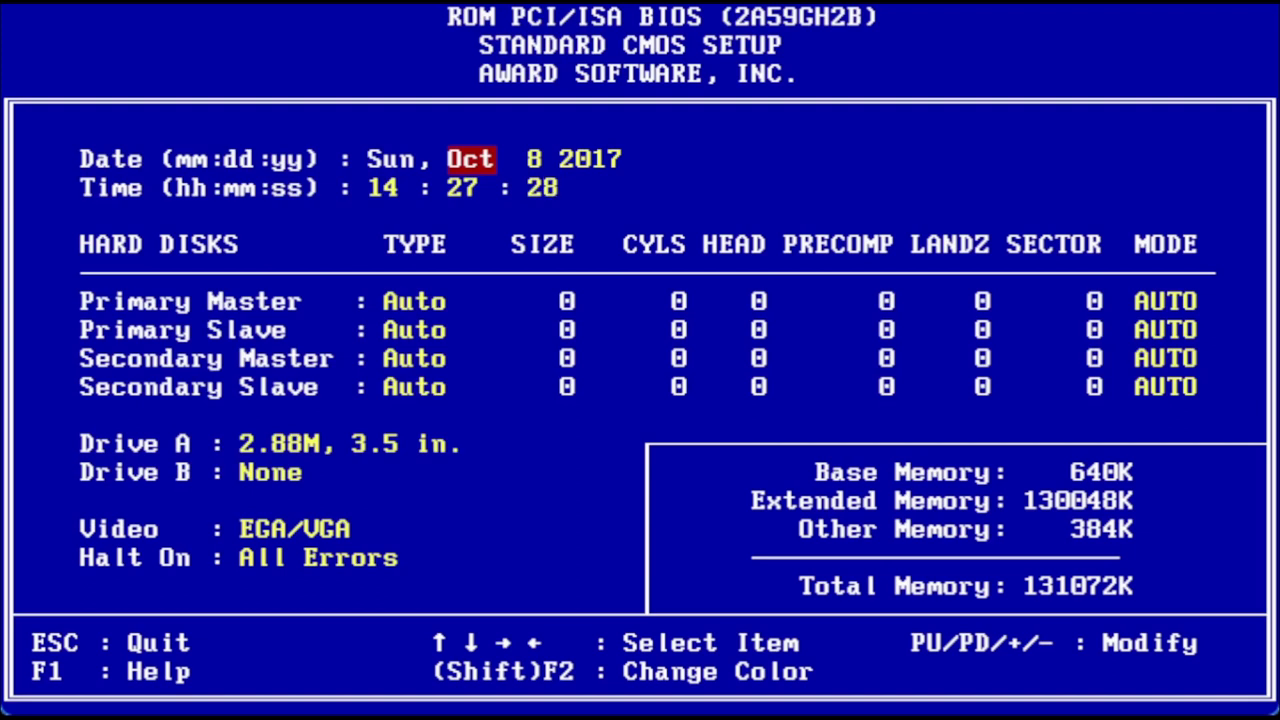
{"action": "key", "text": "Right"}
{"action": "key", "text": "Left"}
{"action": "key", "text": "Page_Down"}
{"action": "key", "text": "Page_Down"}
{"action": "key", "text": "Page_Down"}
{"action": "key", "text": "Page_Down"}
{"action": "key", "text": "Page_Down"}
{"action": "key", "text": "Page_Down"}
{"action": "key", "text": "Page_Down"}
{"action": "key", "text": "Page_Down"}
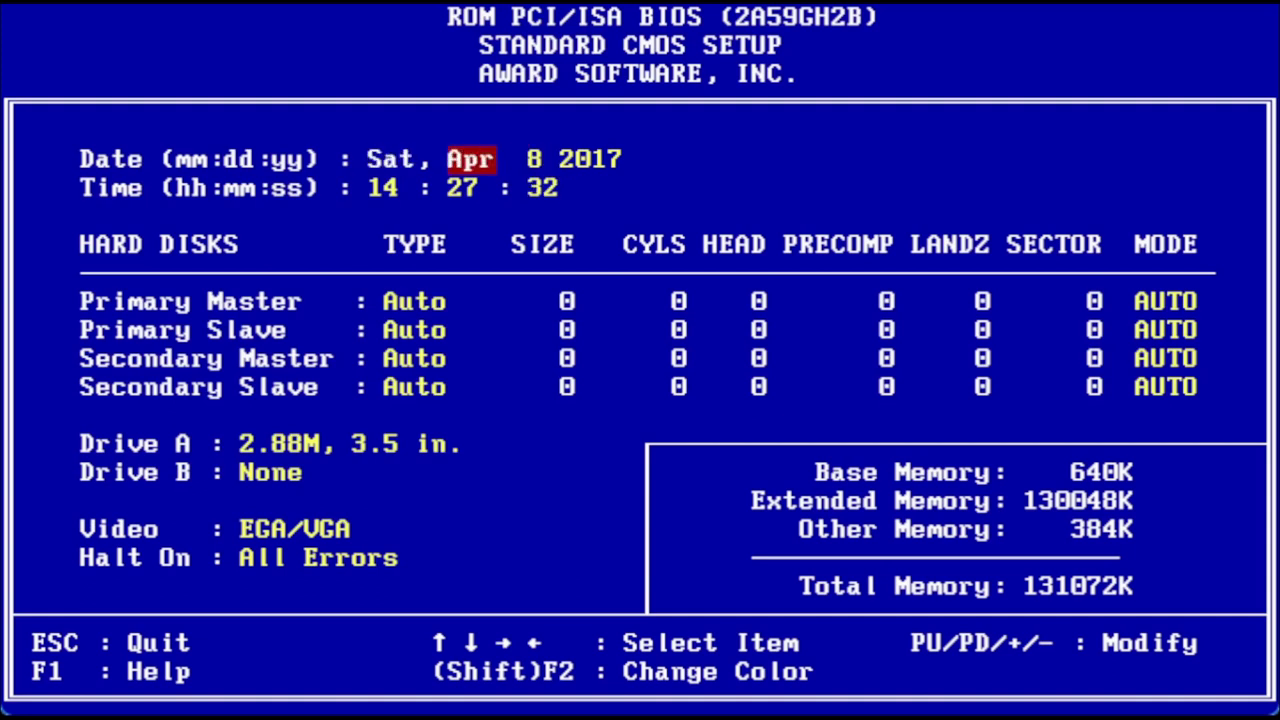
{"action": "key", "text": "Page_Down"}
{"action": "key", "text": "Page_Up"}
Set the day of the BIOS system date to 2.
{"action": "key", "text": "Right"}
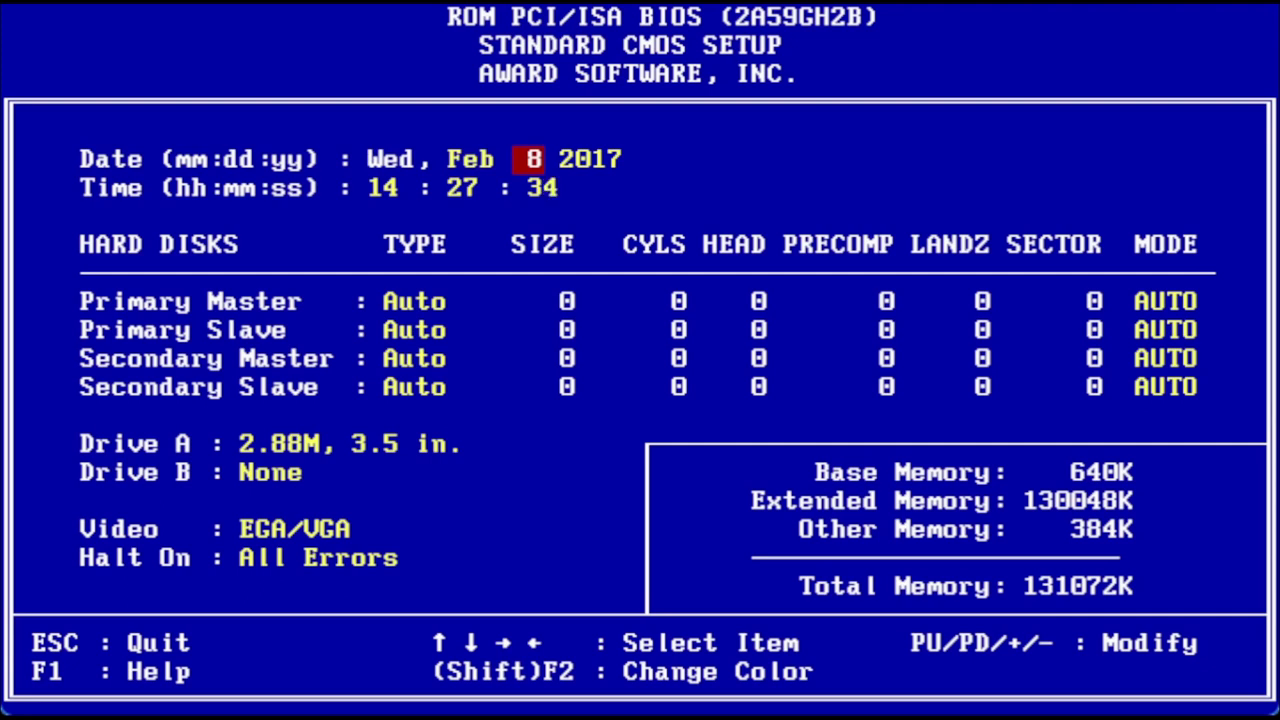
{"action": "key", "text": "Page_Down"}
{"action": "key", "text": "Page_Down"}
{"action": "key", "text": "Page_Down"}
{"action": "key", "text": "Page_Down"}
{"action": "key", "text": "Page_Down"}
{"action": "key", "text": "Page_Down"}
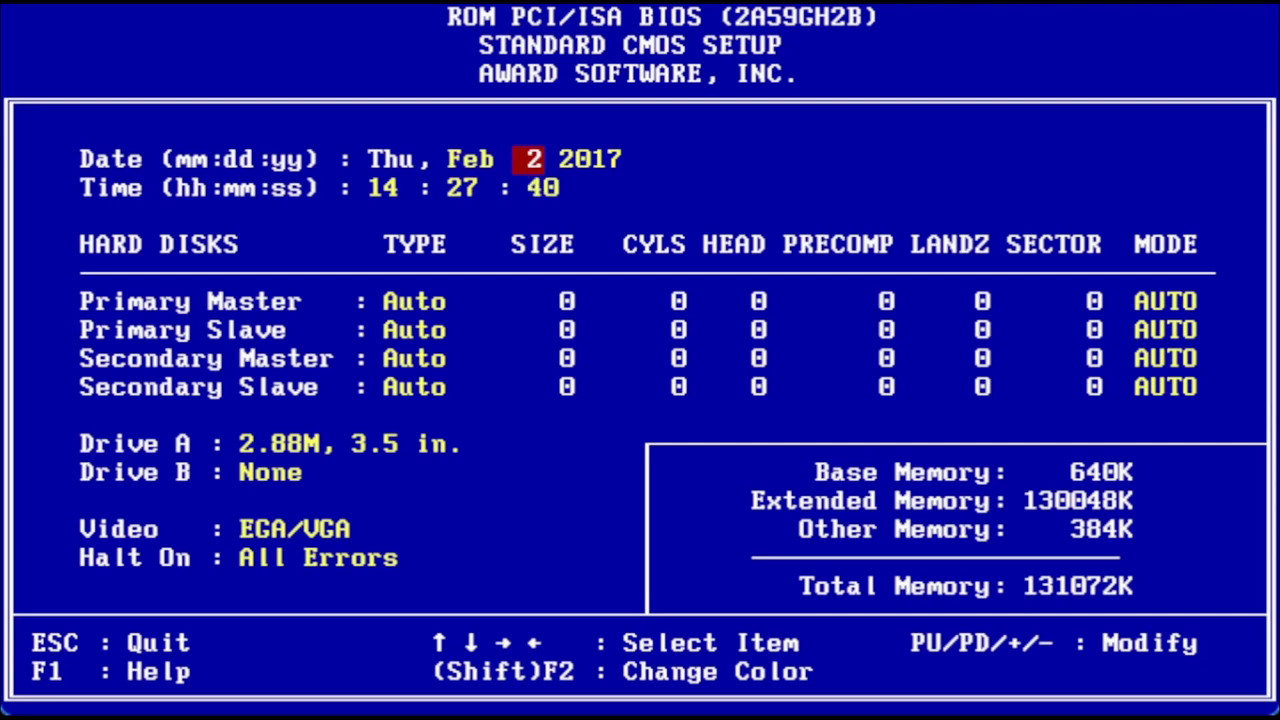
Set the year of the BIOS system date to 2000 and return to the main setup screen.
{"action": "key", "text": "Right"}
{"action": "key", "text": "Page_Up"}
{"action": "key", "text": "Page_Up"}
{"action": "key", "text": "Page_Up"}
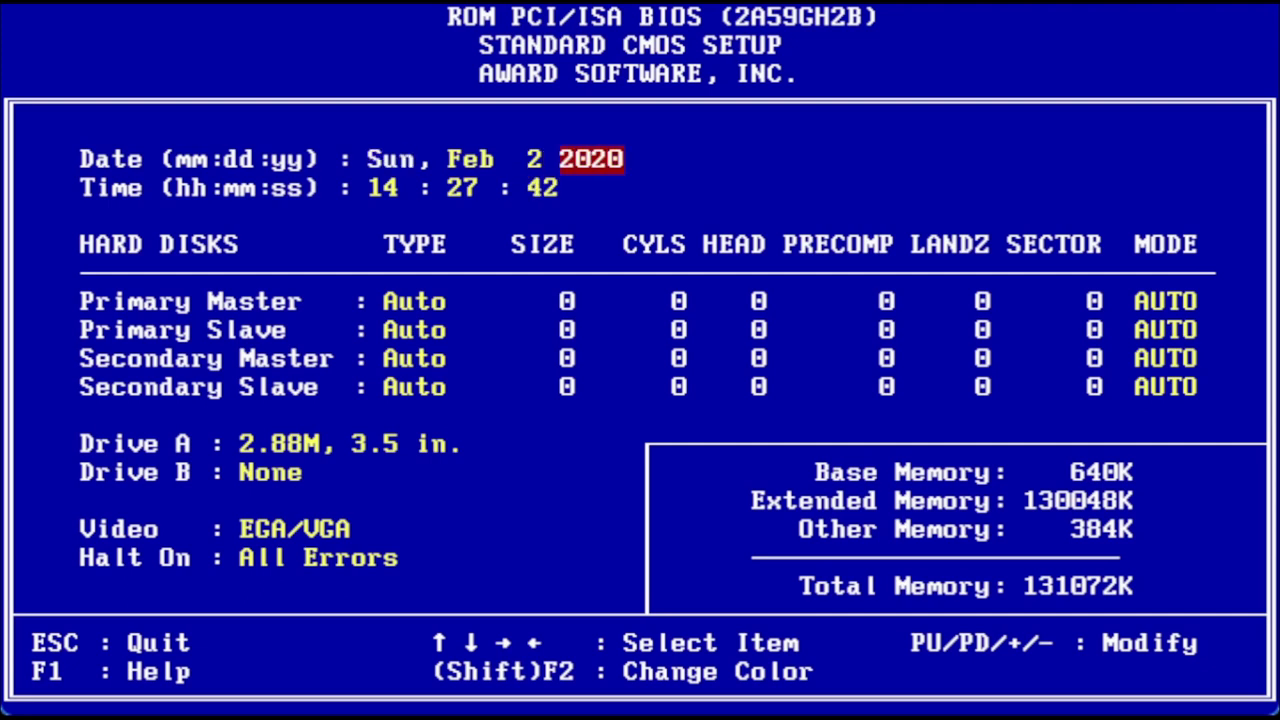
{"action": "key", "text": "Down"}
{"action": "key", "text": "Up"}
{"action": "key", "text": "Page_Up"}
{"action": "key", "text": "Page_Up"}
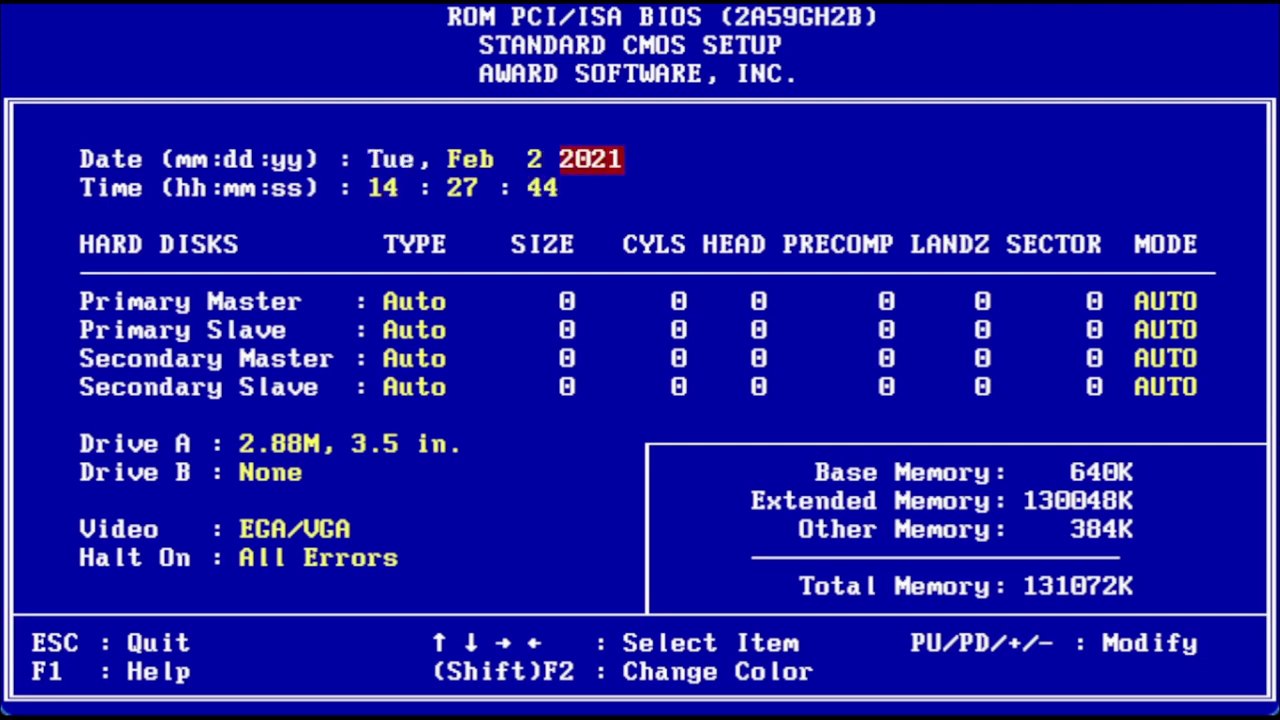
{"action": "key", "text": "Page_Up"}
{"action": "key", "text": "Page_Up"}
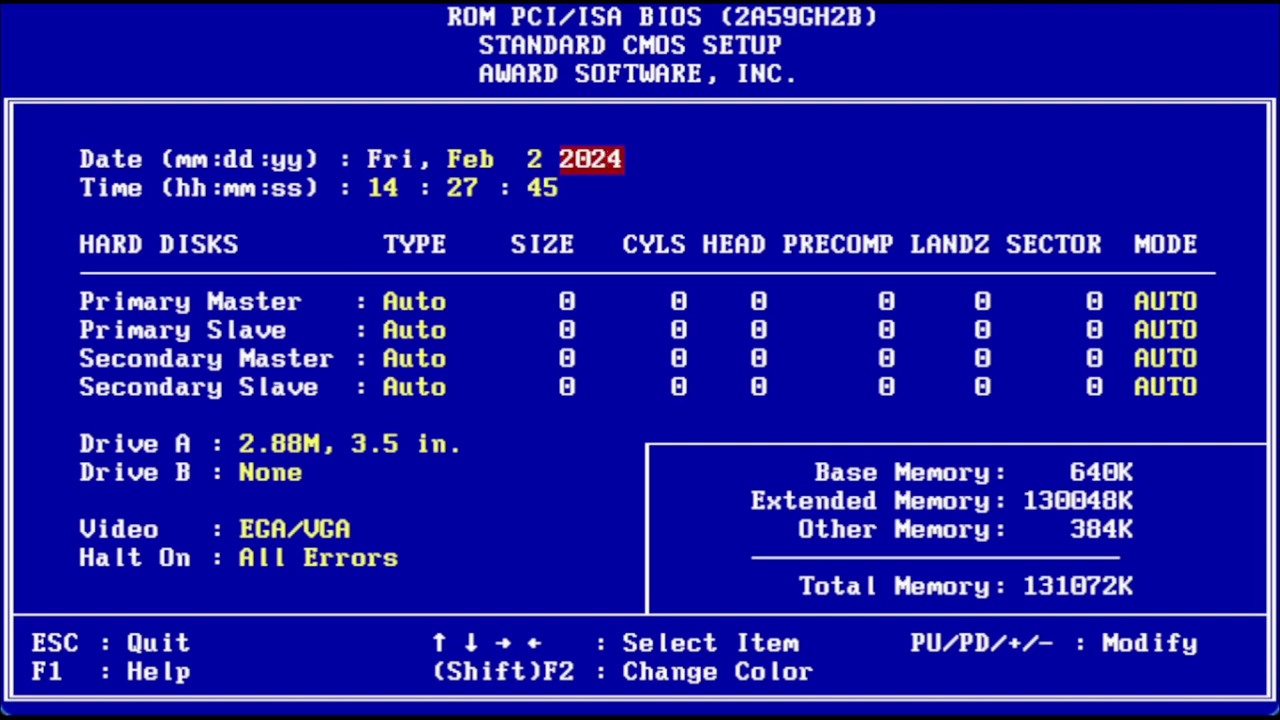
{"action": "key", "text": "Page_Down"}
{"action": "key", "text": "Page_Down"}
{"action": "key", "text": "Page_Down"}
{"action": "key", "text": "Page_Down"}
{"action": "key", "text": "Page_Down"}
{"action": "key", "text": "Page_Down"}
{"action": "key", "text": "Page_Down"}
{"action": "key", "text": "Page_Down"}
{"action": "key", "text": "Page_Down"}
{"action": "key", "text": "Page_Down"}
{"action": "key", "text": "Page_Down"}
{"action": "key", "text": "Page_Down"}
{"action": "key", "text": "Page_Down"}
{"action": "key", "text": "Page_Down"}
{"action": "key", "text": "Page_Down"}
{"action": "key", "text": "Page_Down"}
{"action": "key", "text": "Page_Down"}
{"action": "key", "text": "Page_Down"}
{"action": "key", "text": "Page_Down"}
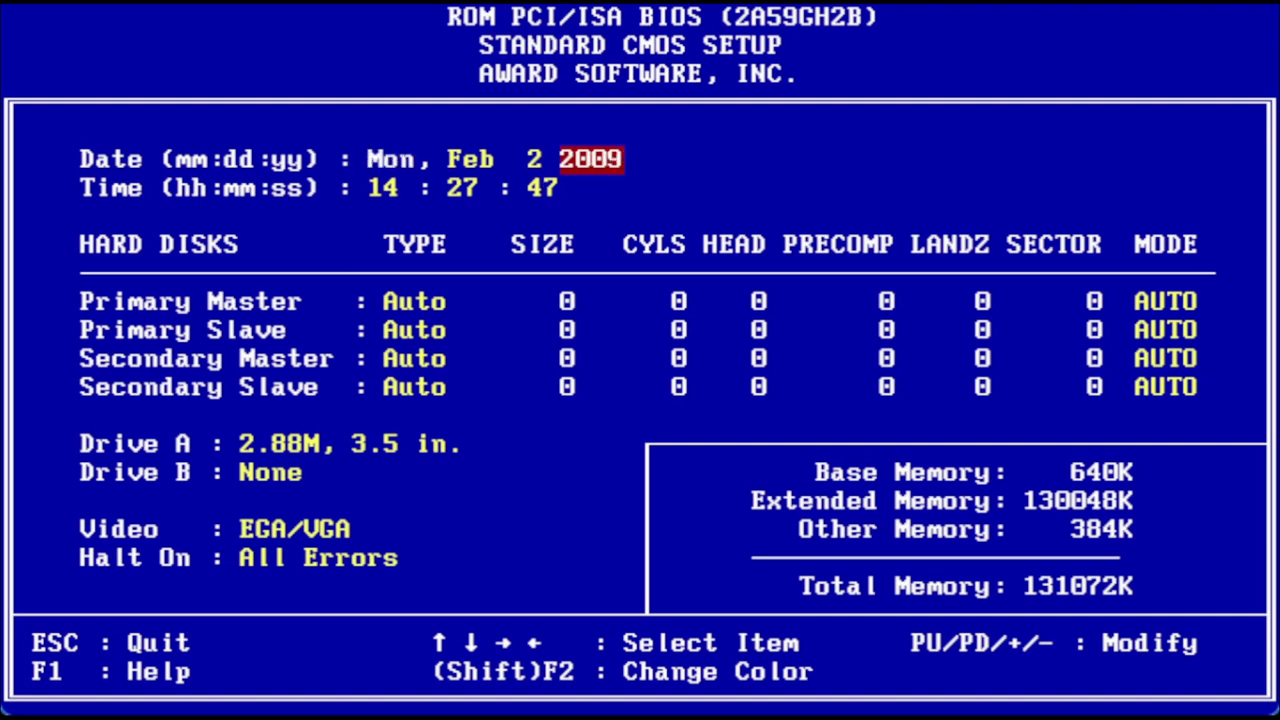
{"action": "key", "text": "Page_Down"}
{"action": "key", "text": "Page_Down"}
{"action": "key", "text": "Page_Down"}
{"action": "key", "text": "Page_Down"}
{"action": "key", "text": "Page_Down"}
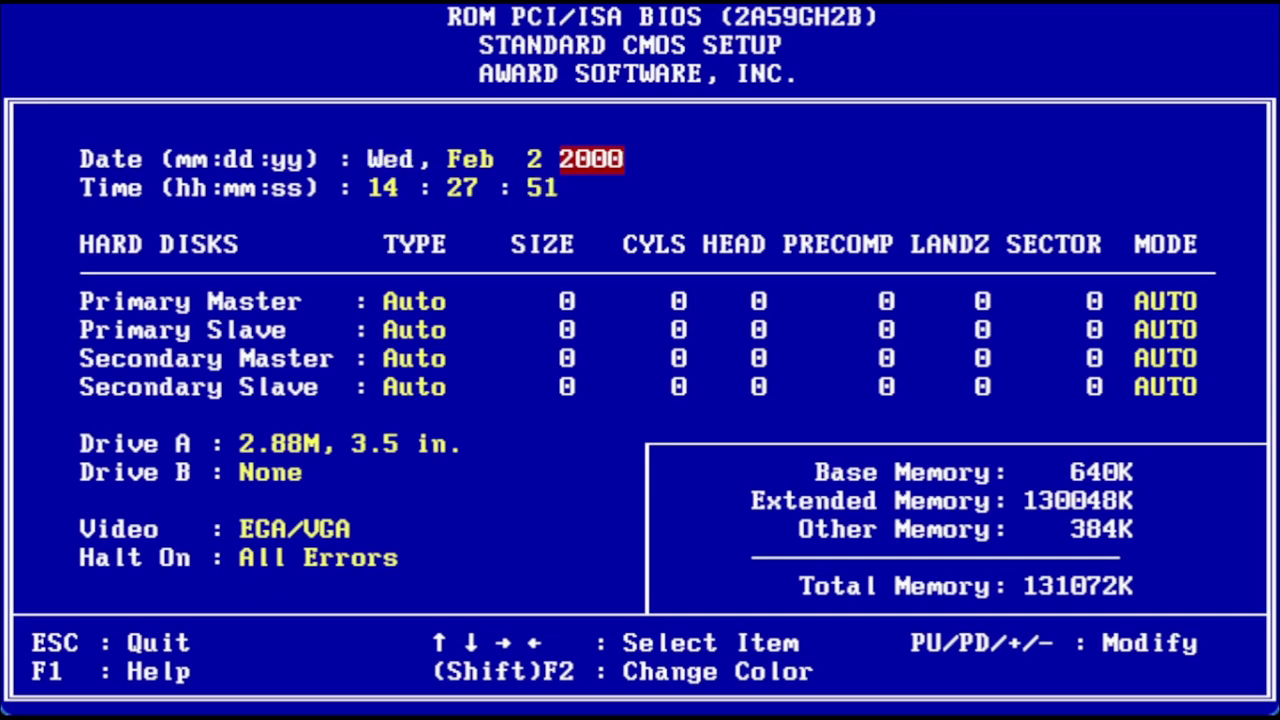
{"action": "key", "text": "Escape"}
{"action": "key", "text": "Right"}
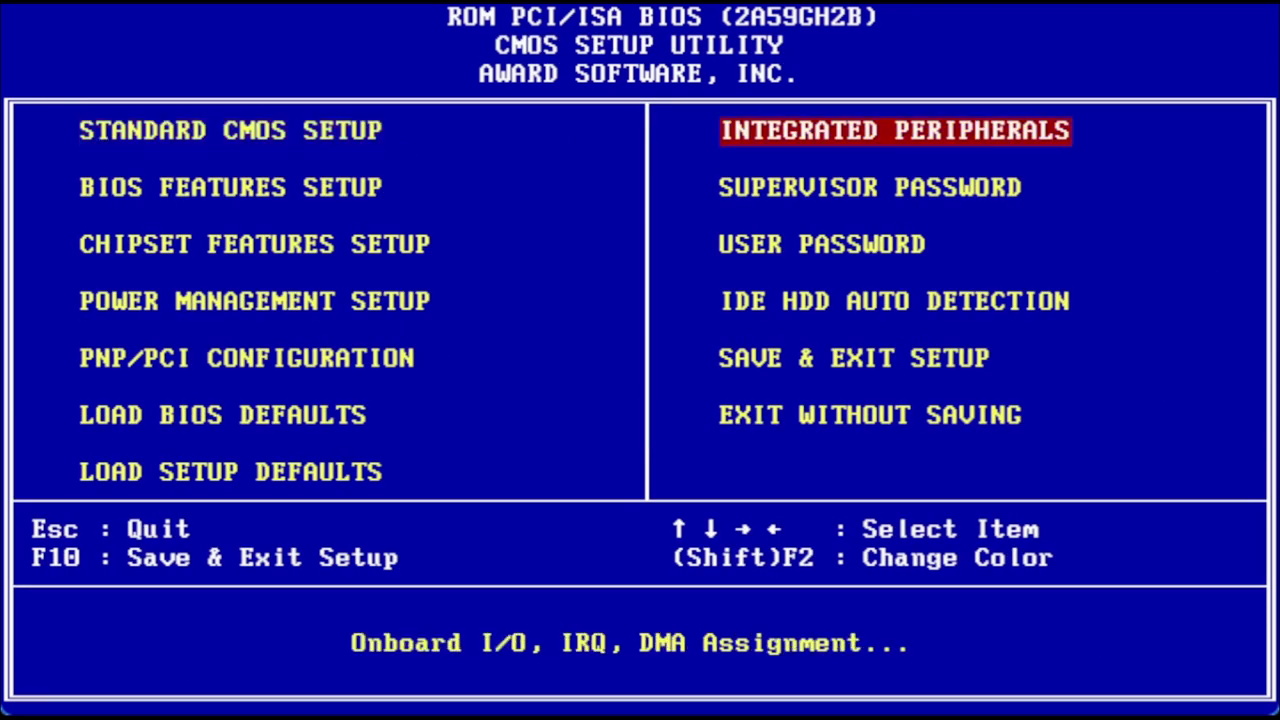
{"action": "key", "text": "Down"}
{"action": "key", "text": "Down"}
{"action": "key", "text": "Down"}
{"action": "key", "text": "Down"}
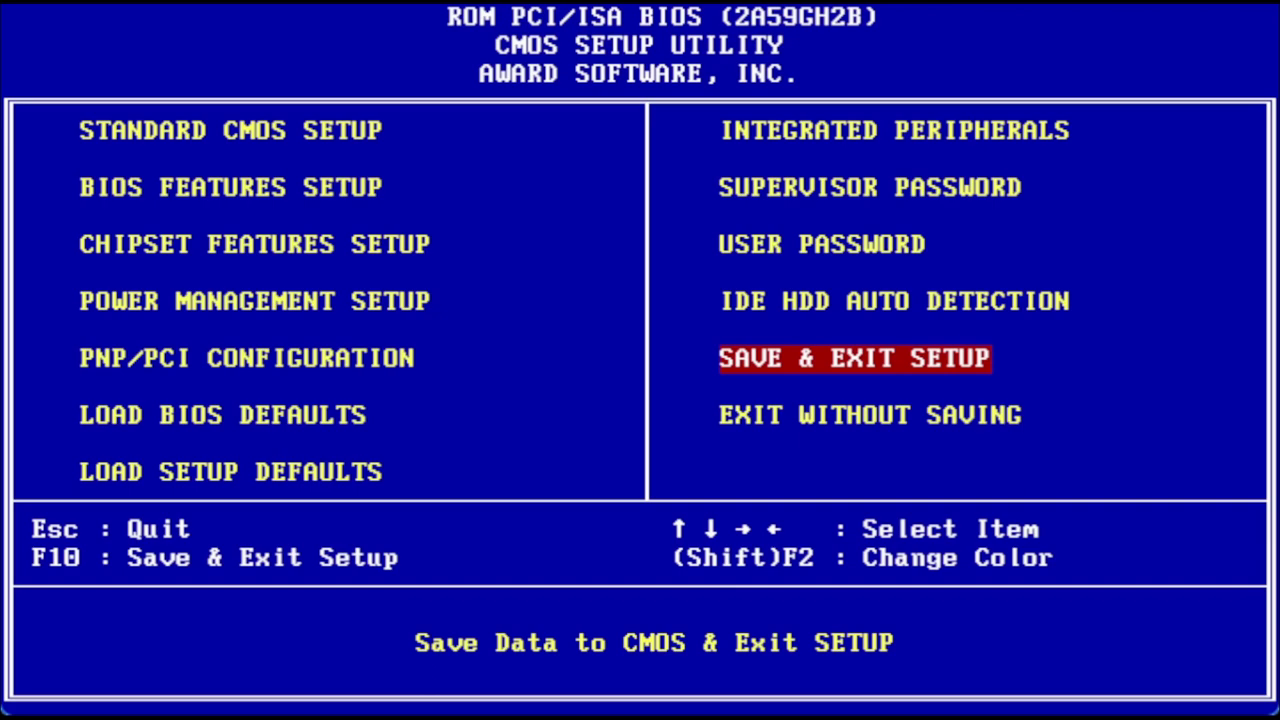
In the BIOS Features Setup, set the Boot Sequence to CDROM,C,A and return to the main setup screen.
{"action": "key", "text": "Left"}
{"action": "key", "text": "Up"}
{"action": "key", "text": "Up"}
{"action": "key", "text": "Up"}
{"action": "key", "text": "Return"}
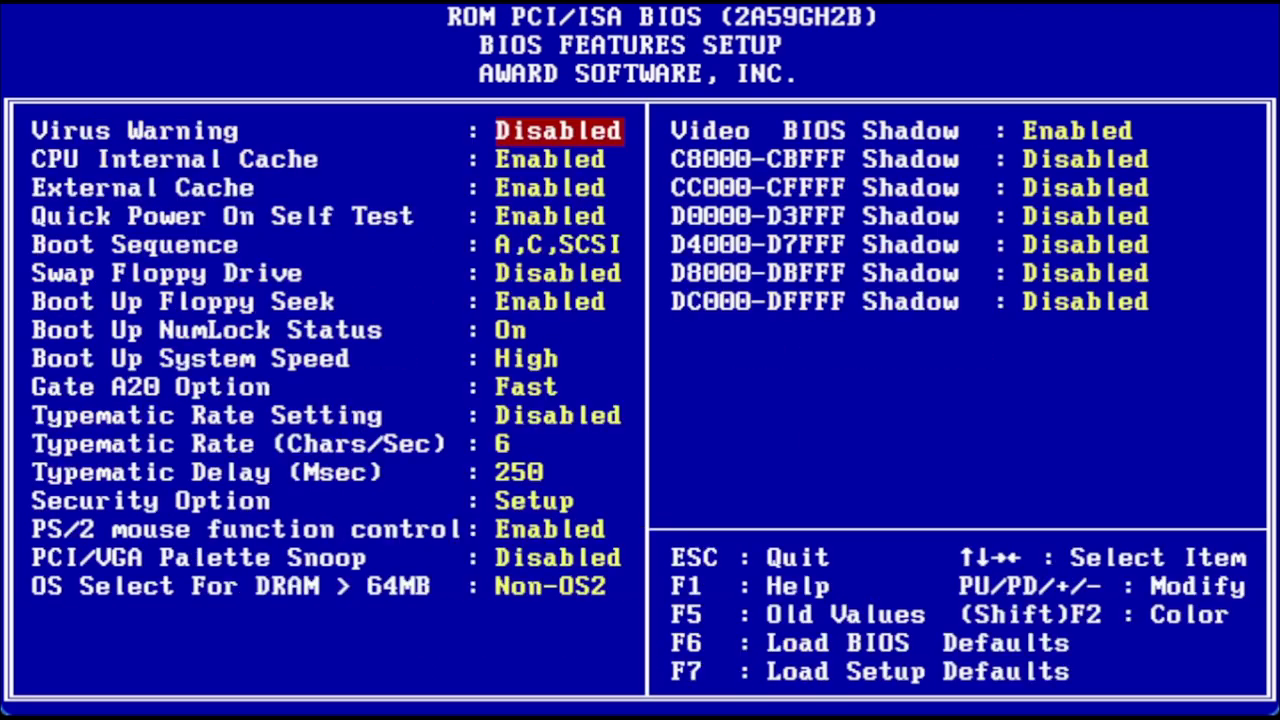
{"action": "key", "text": "Down"}
{"action": "key", "text": "Down"}
{"action": "key", "text": "Down"}
{"action": "key", "text": "Down"}
{"action": "key", "text": "Page_Up"}
{"action": "key", "text": "Page_Up"}
{"action": "key", "text": "Page_Up"}
{"action": "key", "text": "Page_Up"}
{"action": "key", "text": "Page_Up"}
{"action": "key", "text": "Page_Up"}
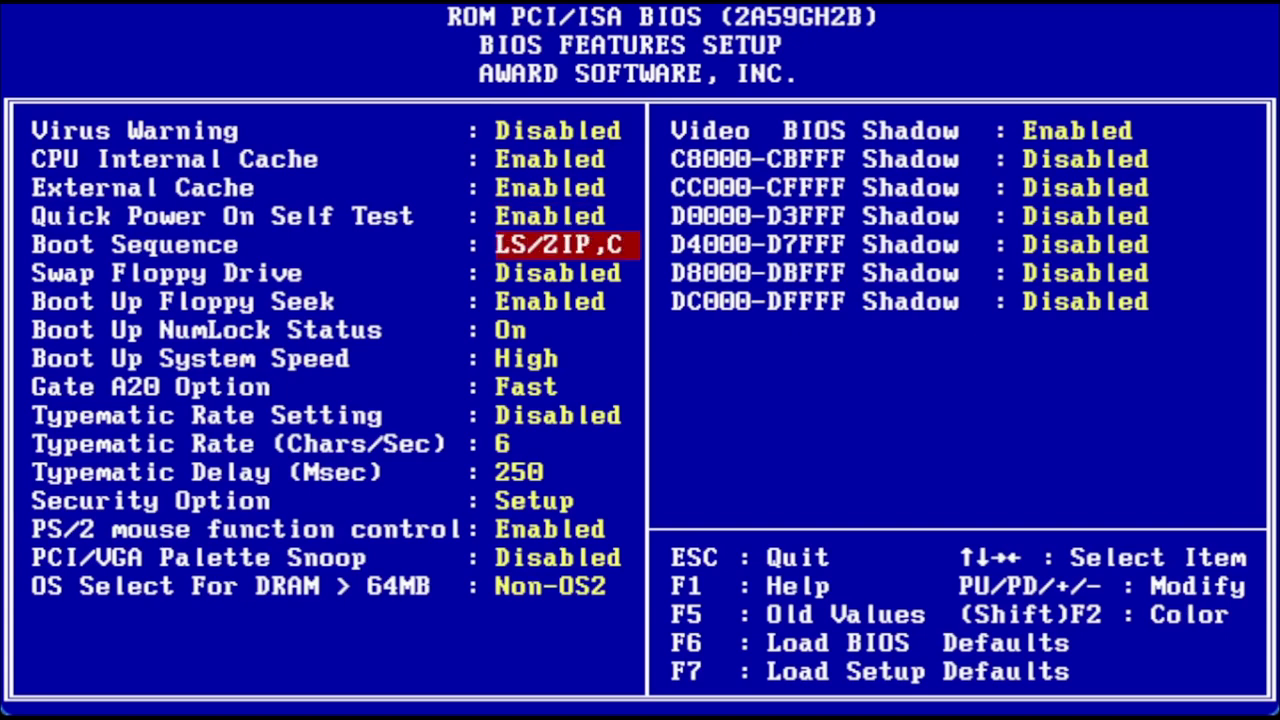
{"action": "key", "text": "Page_Up"}
{"action": "key", "text": "Page_Up"}
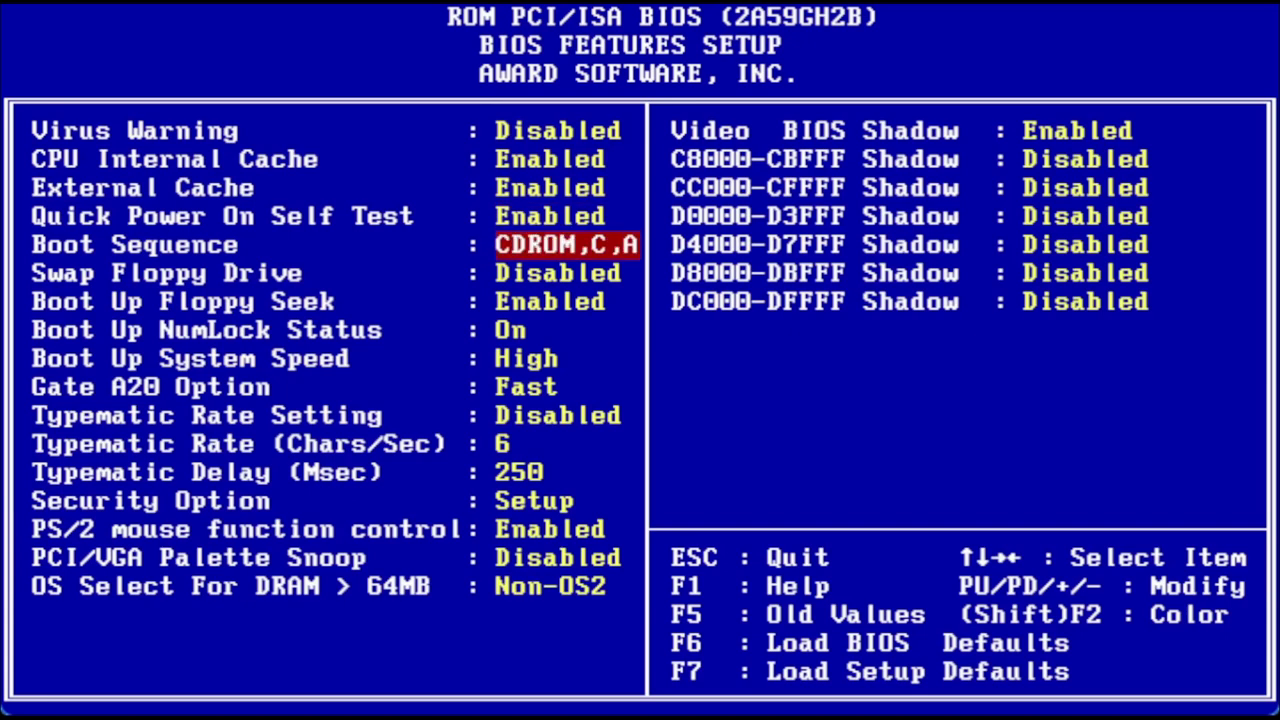
{"action": "key", "text": "Escape"}
Save the BIOS settings and exit the setup utility.
{"action": "key", "text": "Right"}
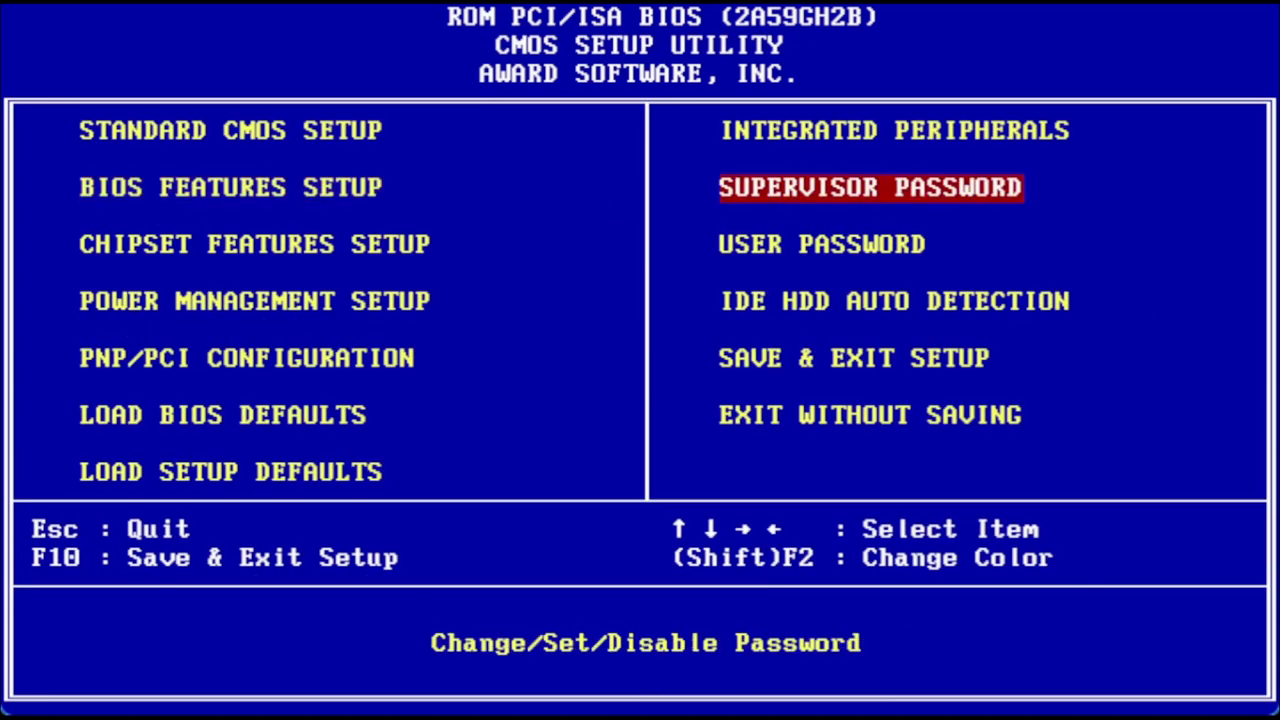
{"action": "key", "text": "Down"}
{"action": "key", "text": "Down"}
{"action": "key", "text": "Down"}
{"action": "key", "text": "Return"}
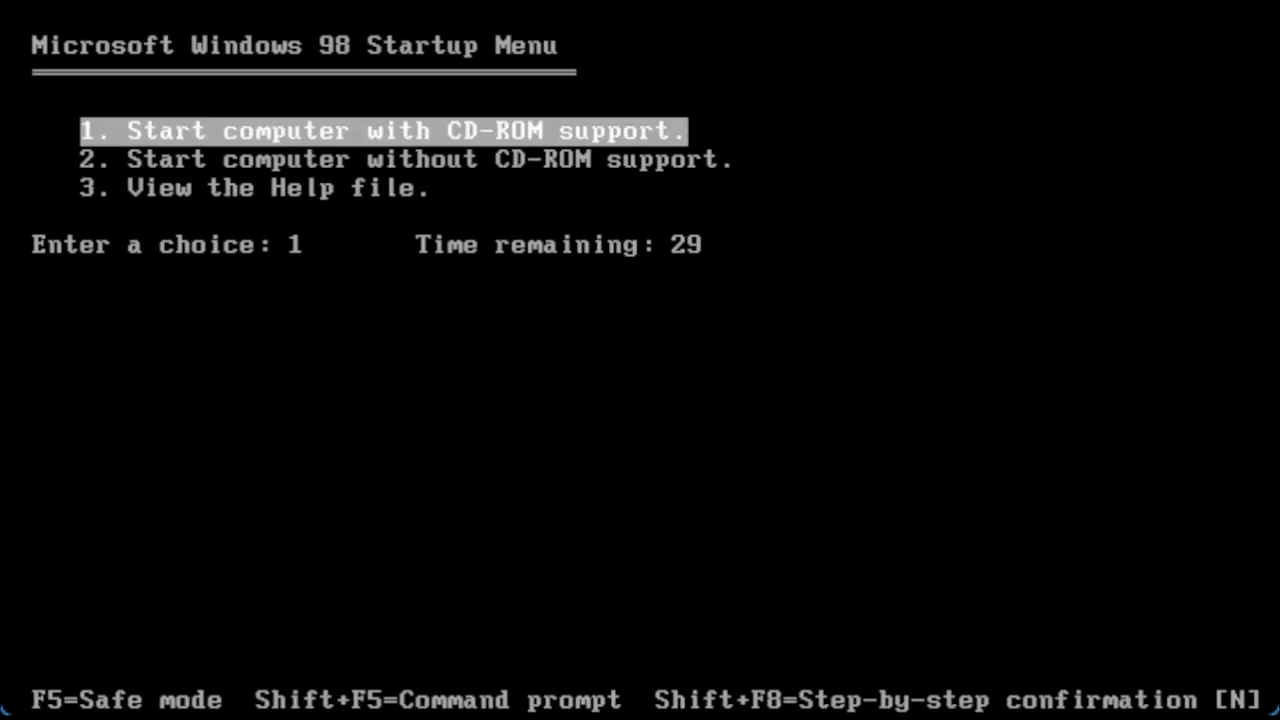
Start the Windows 98 boot disk without CD-ROM support and run fdisk with large disk support enabled.
{"action": "key", "text": "Down"}
{"action": "key", "text": "Return"}
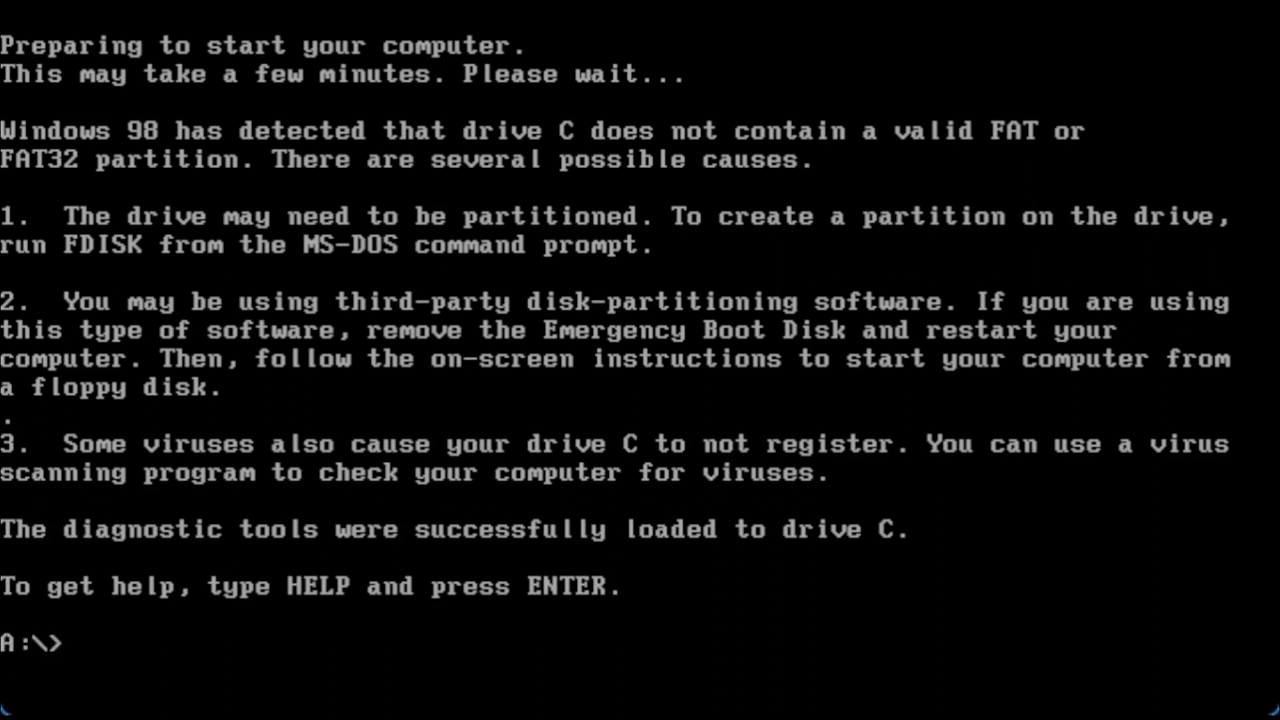
{"action": "type", "text": "fdisk"}
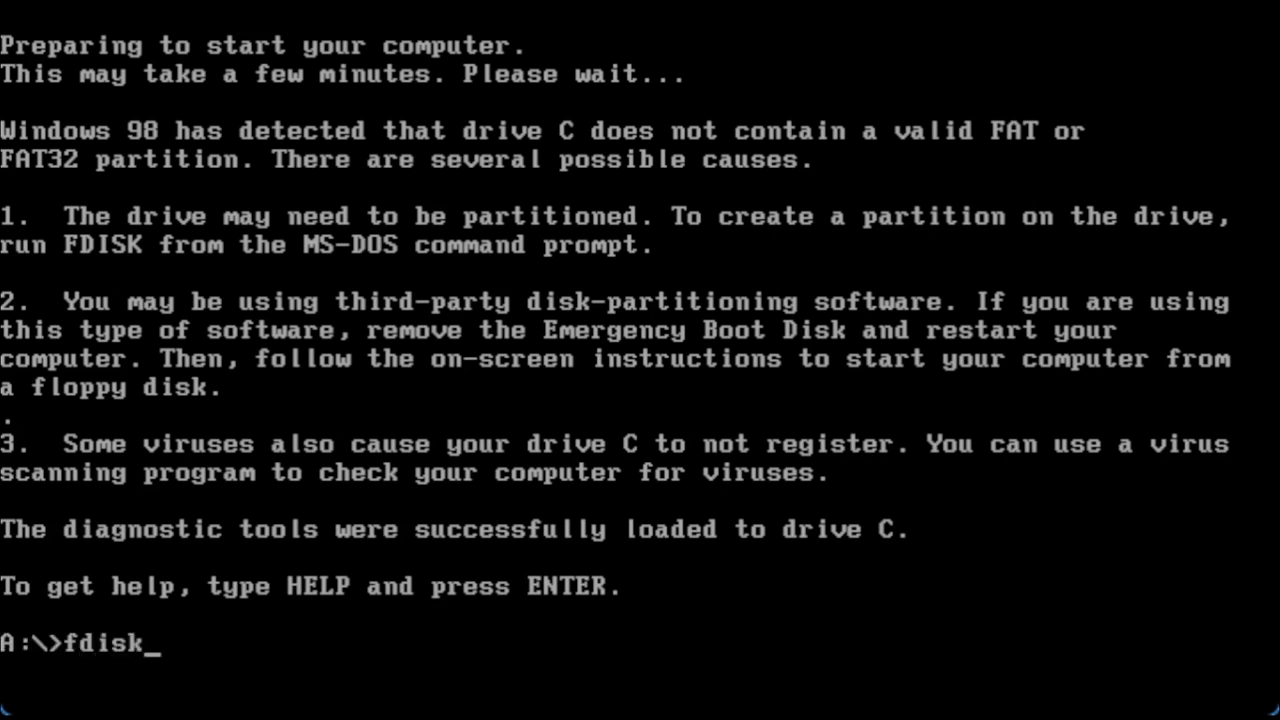
{"action": "key", "text": "Return"}
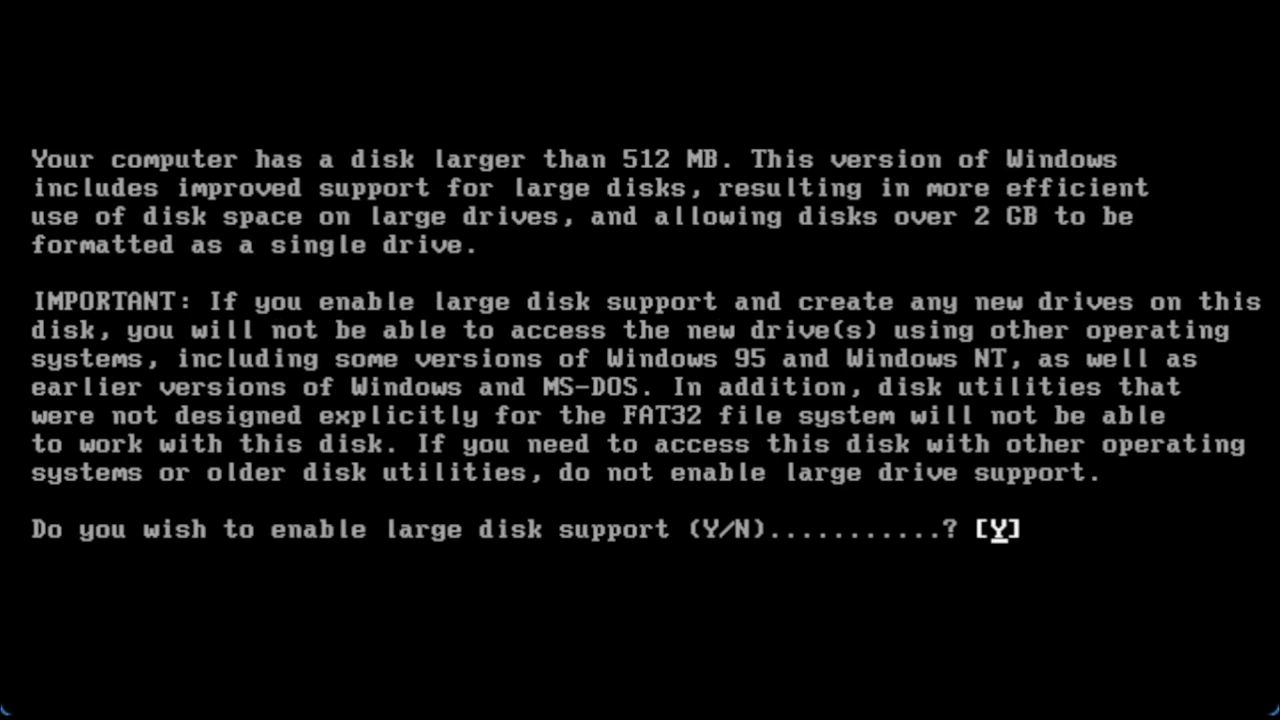
{"action": "key", "text": "Return"}
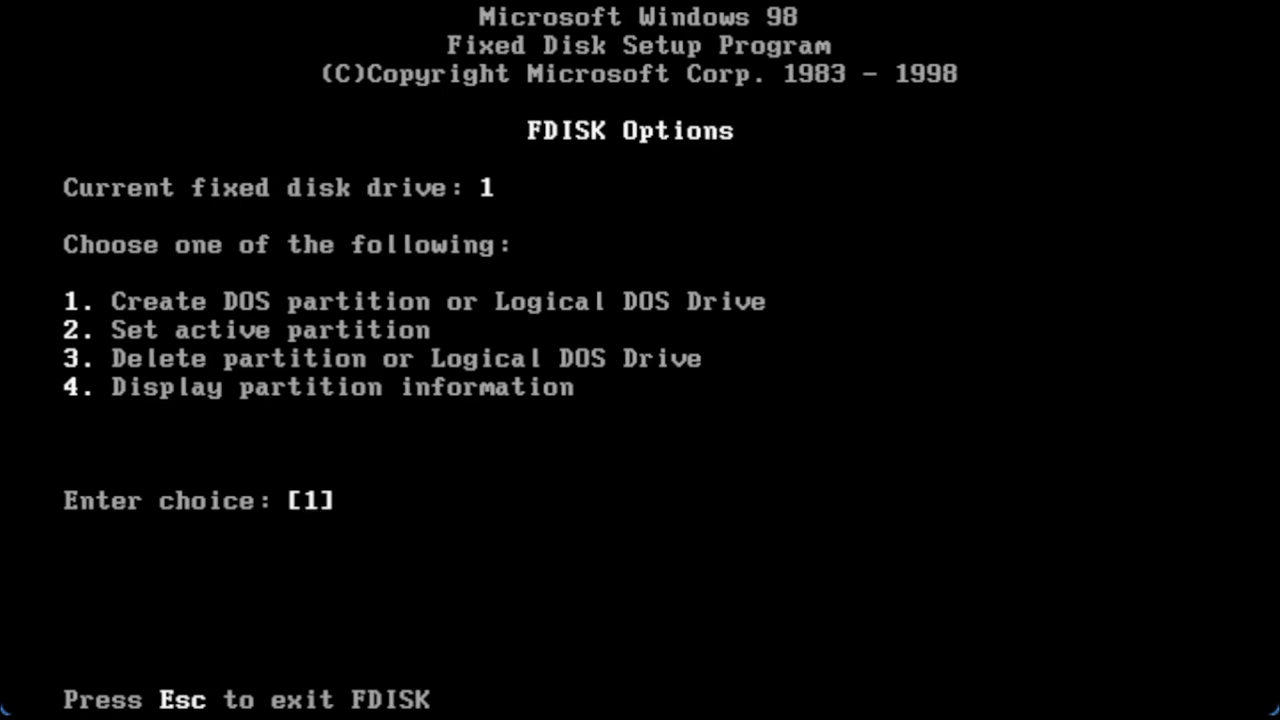
Create a primary DOS partition on fixed disk 1 using the maximum available size and make it active.
{"action": "key", "text": "Return"}
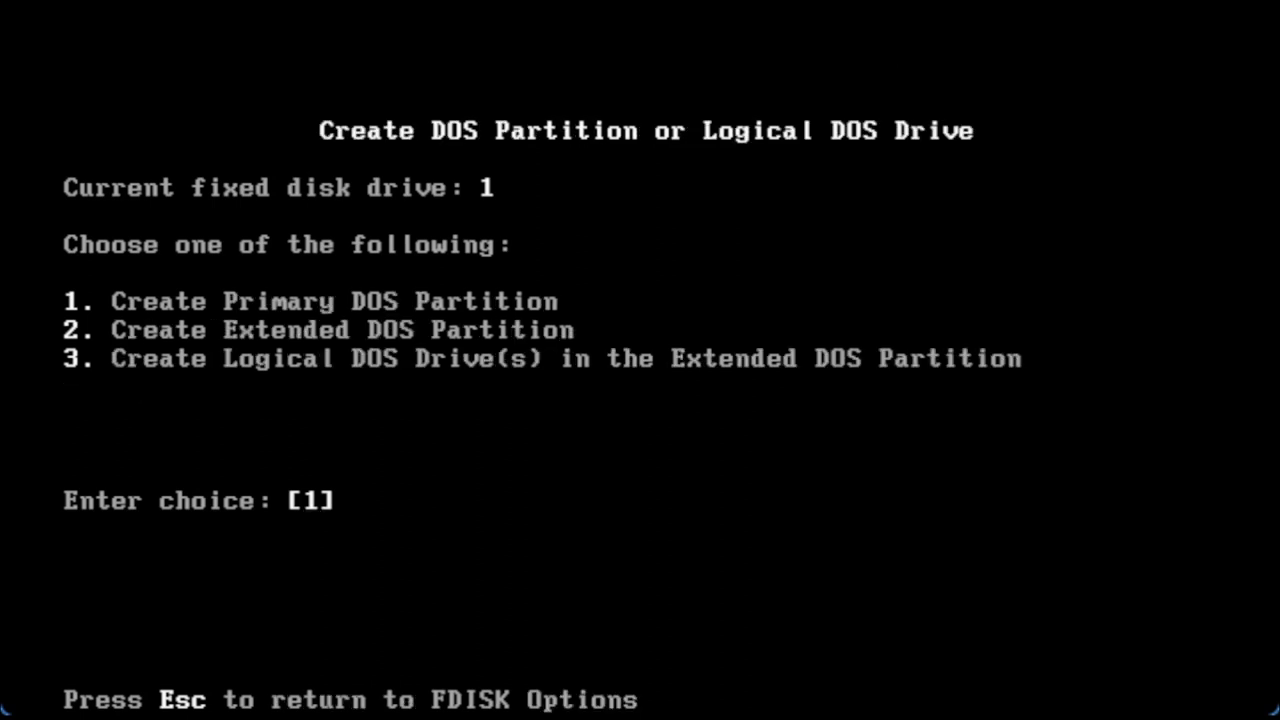
{"action": "key", "text": "Return"}
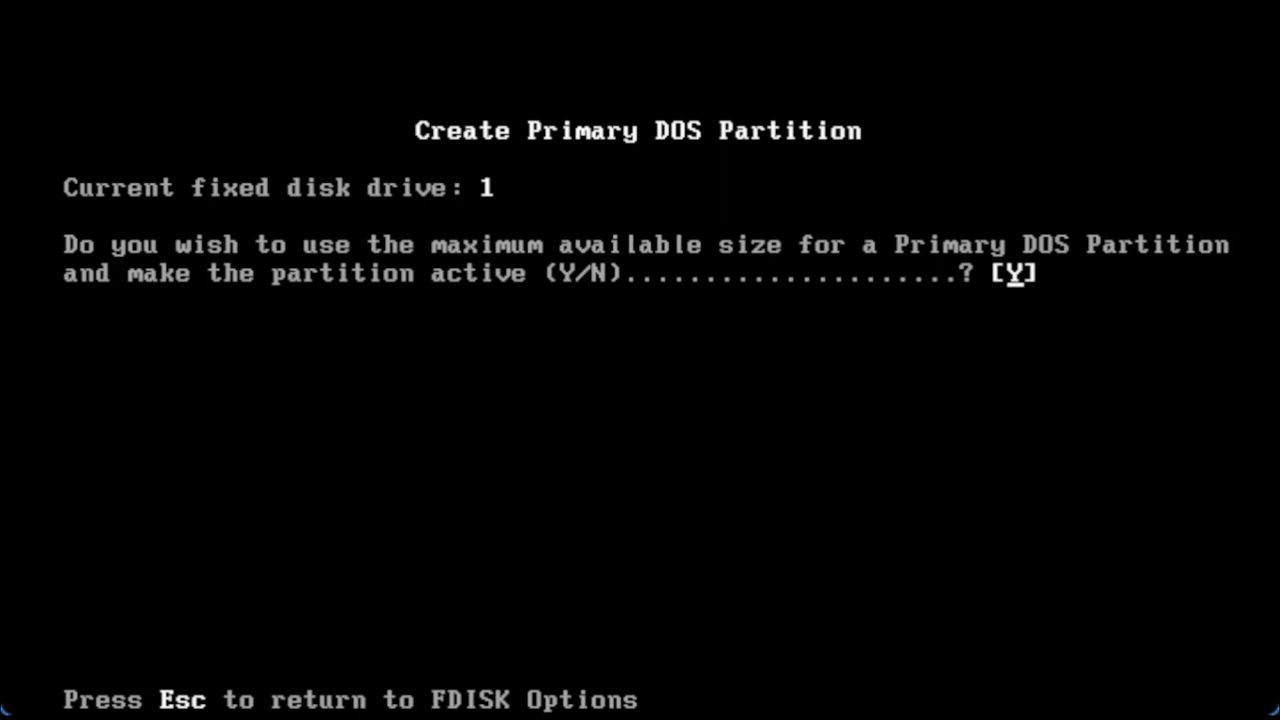
{"action": "key", "text": "Return"}
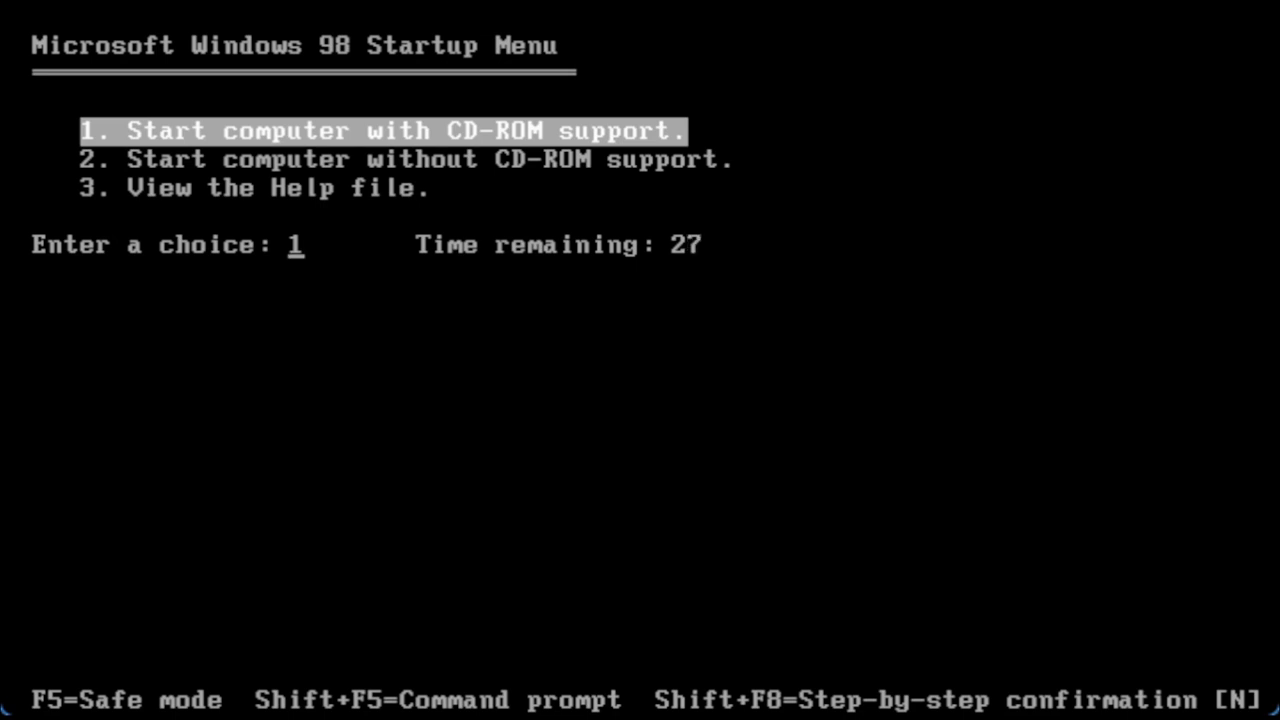
Start the computer with CD-ROM support and format drive C: with the /s option and no volume label.
{"action": "key", "text": "Return"}
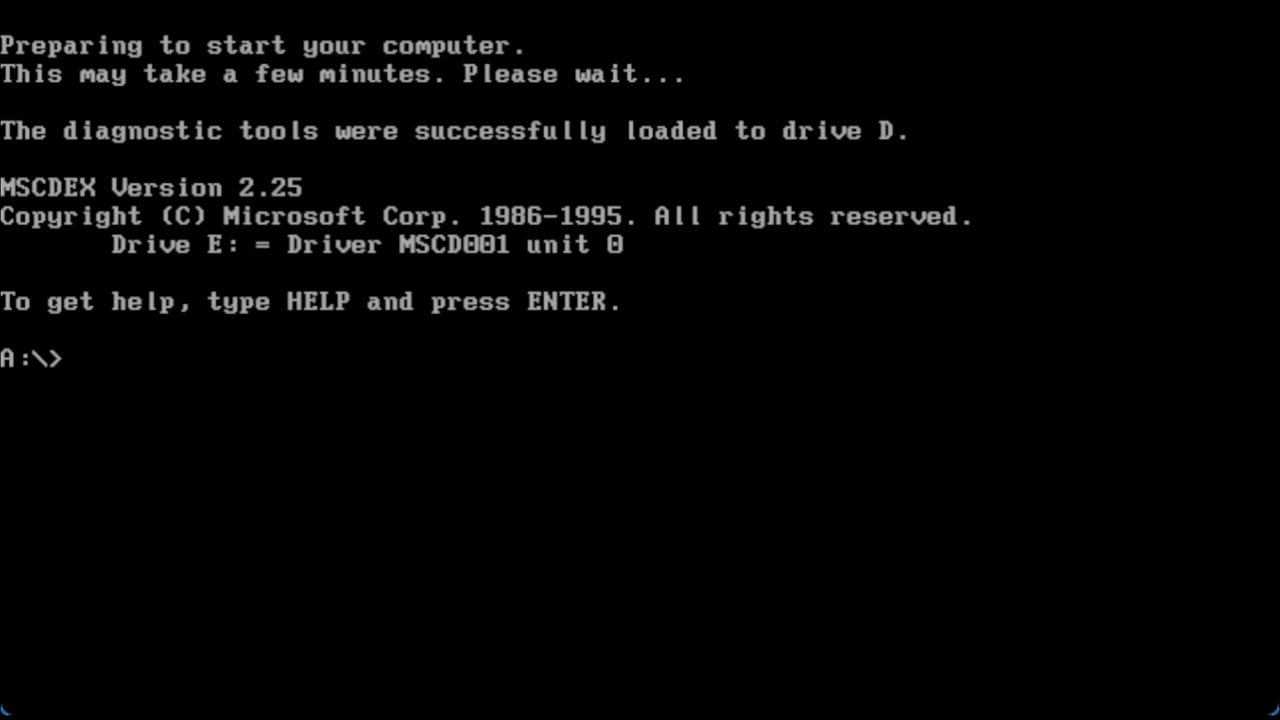
{"action": "type", "text": "format "}
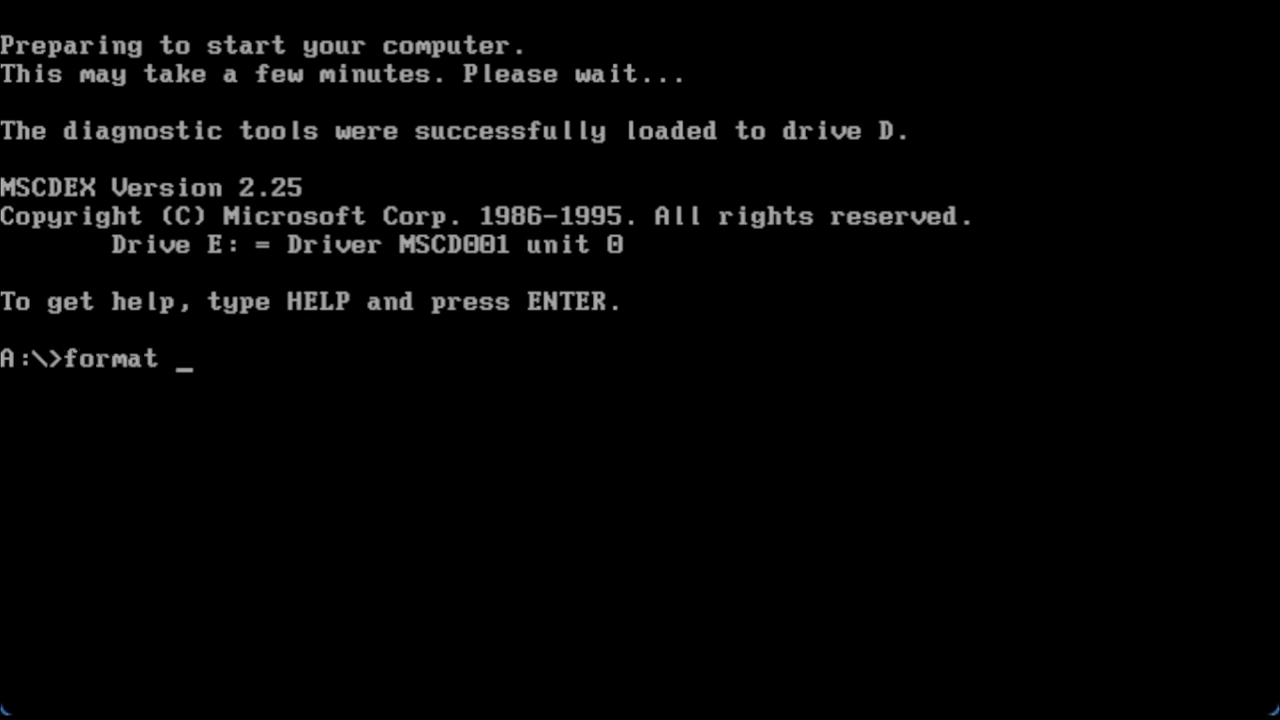
{"action": "type", "text": "C: /s"}
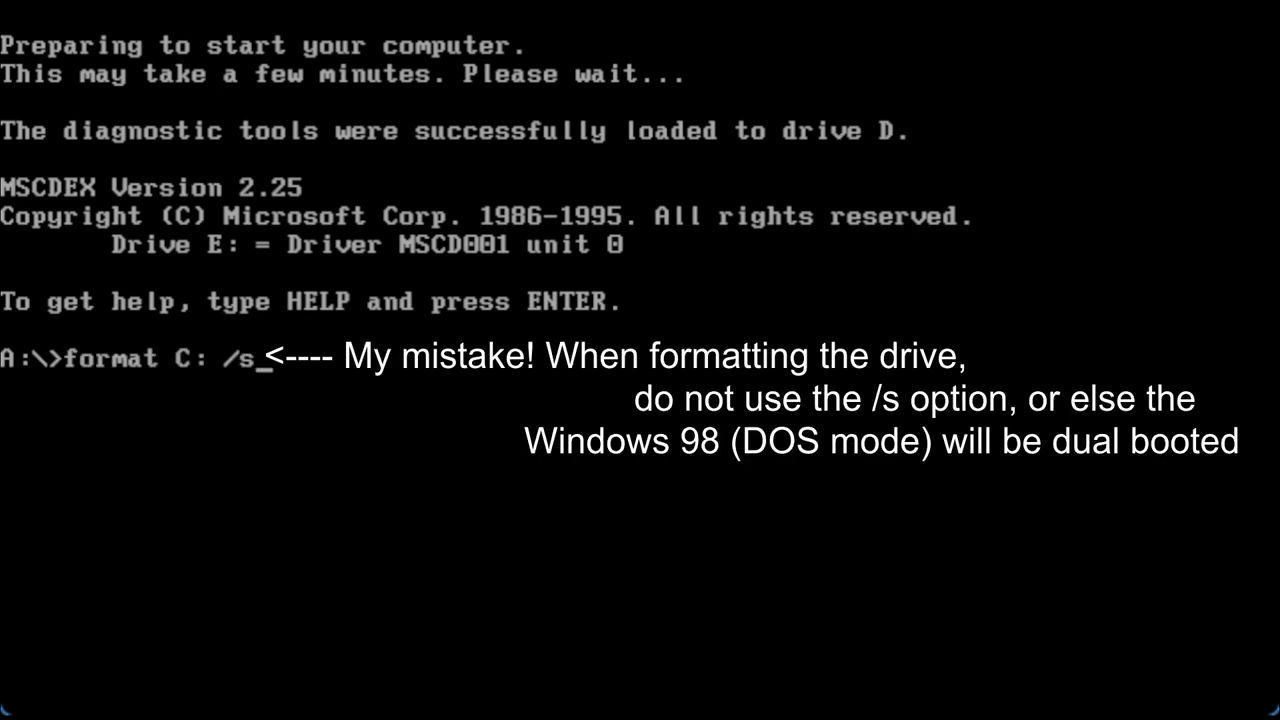
{"action": "key", "text": "Return"}
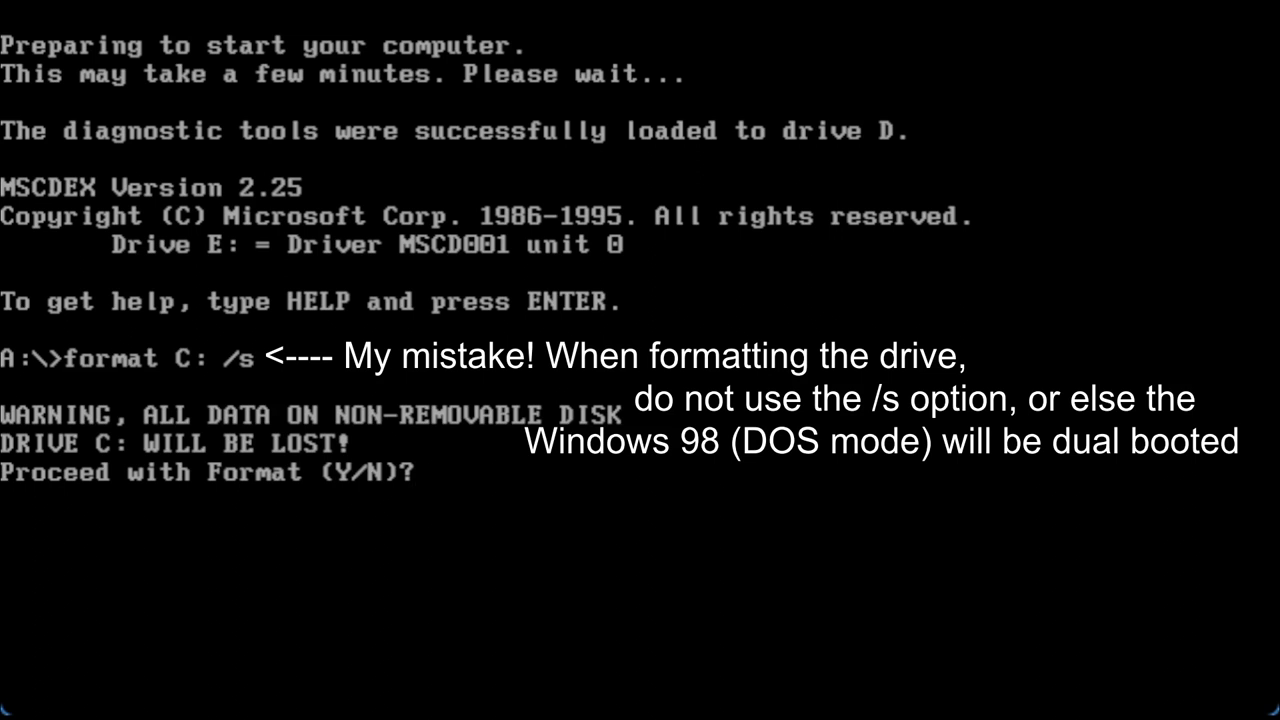
{"action": "key", "text": "Return"}
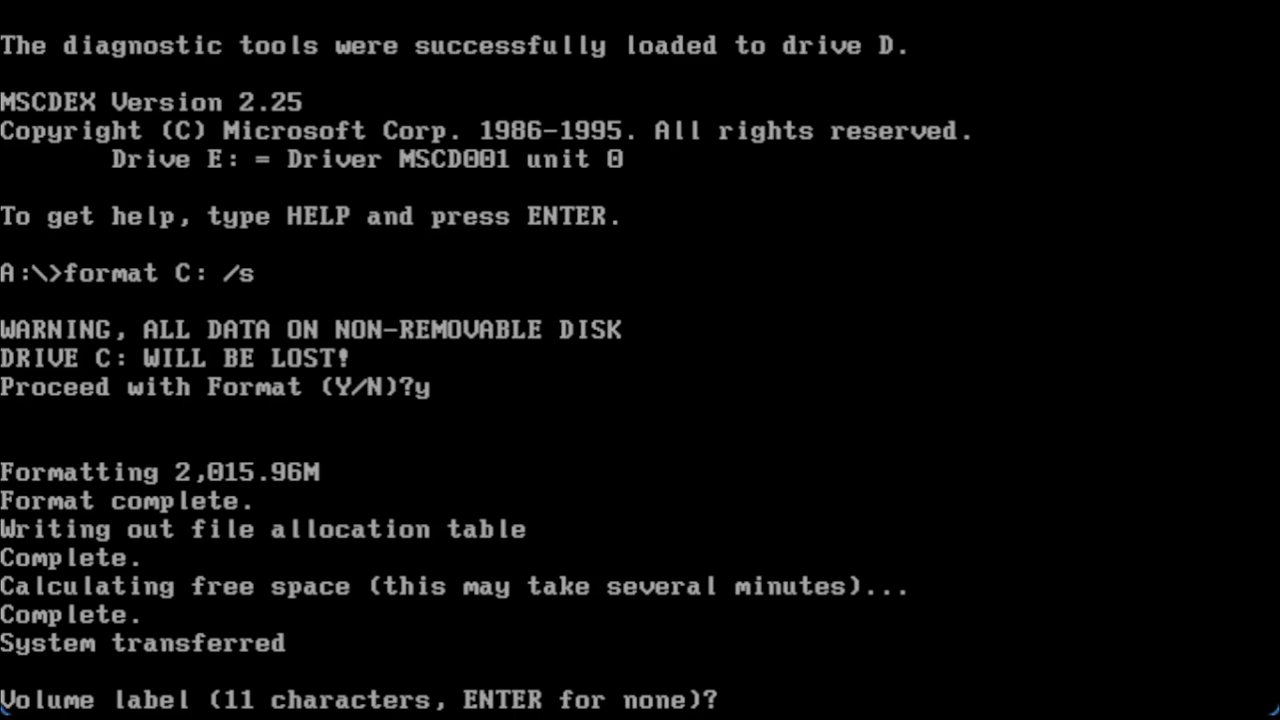
{"action": "key", "text": "Return"}
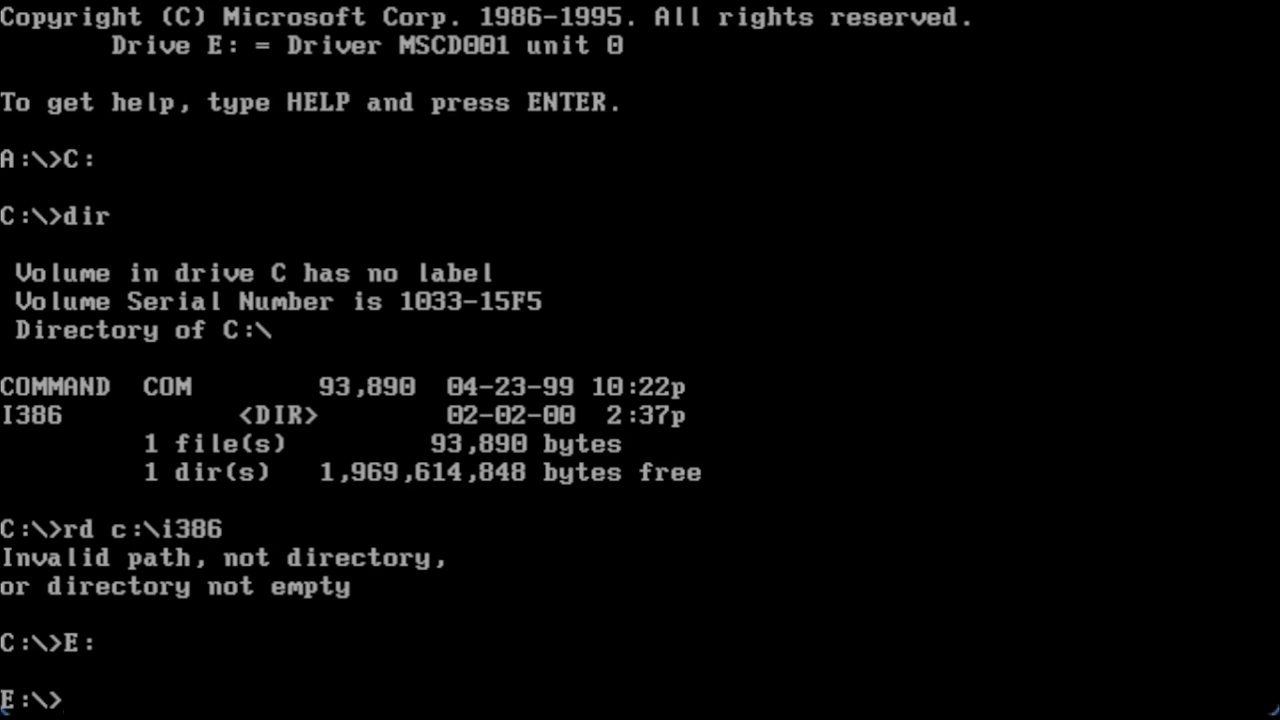
Change to the i386 directory on drive E: and launch Windows 2000 Setup with winnt.
{"action": "type", "text": "cd i386"}
{"action": "key", "text": "Return"}
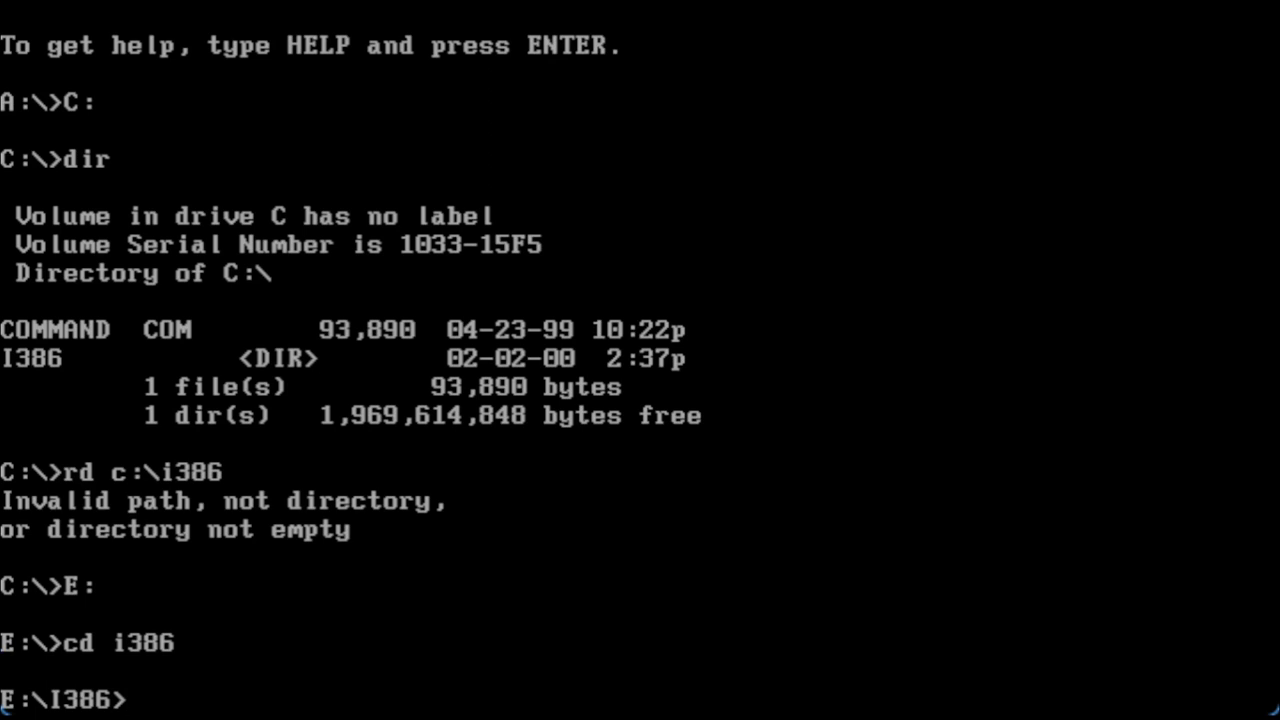
{"action": "type", "text": "winnt"}
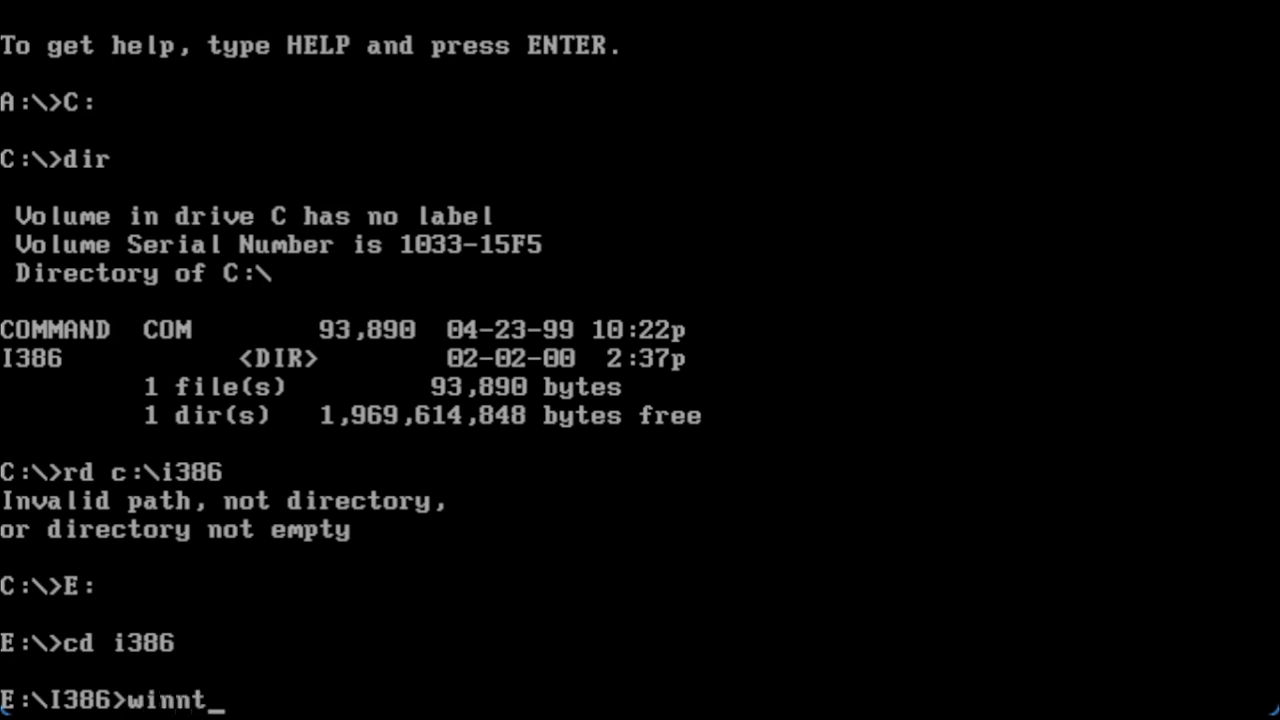
{"action": "key", "text": "Return"}
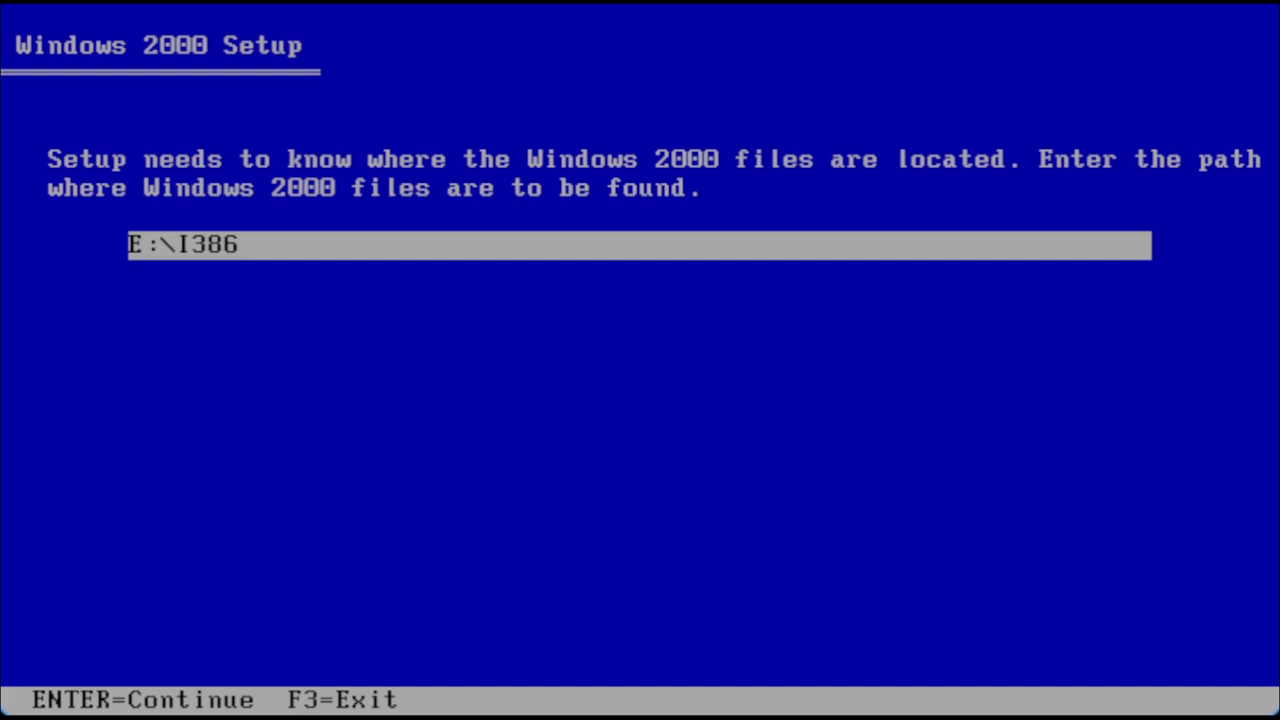
Accept E:\I386 as the Windows 2000 source path, continue without SmartDrive and boot into Windows 2000 Installation/Upgrade.
{"action": "key", "text": "Return"}
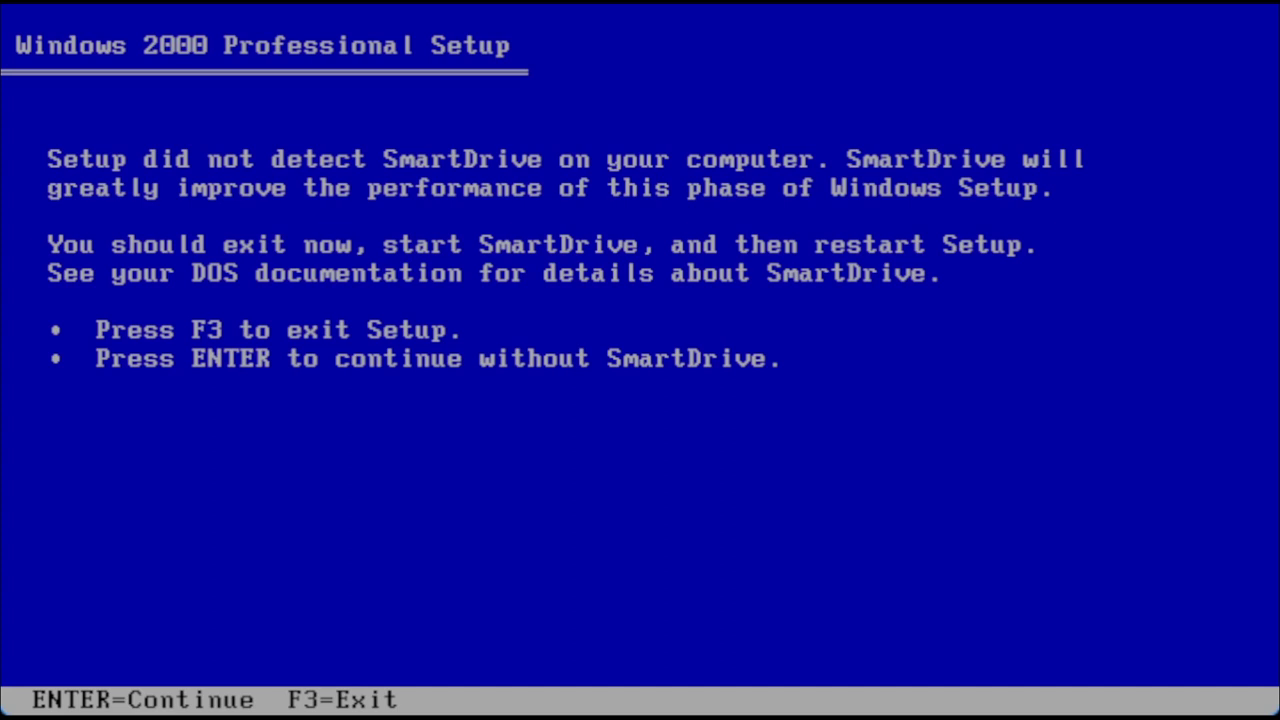
{"action": "key", "text": "Return"}
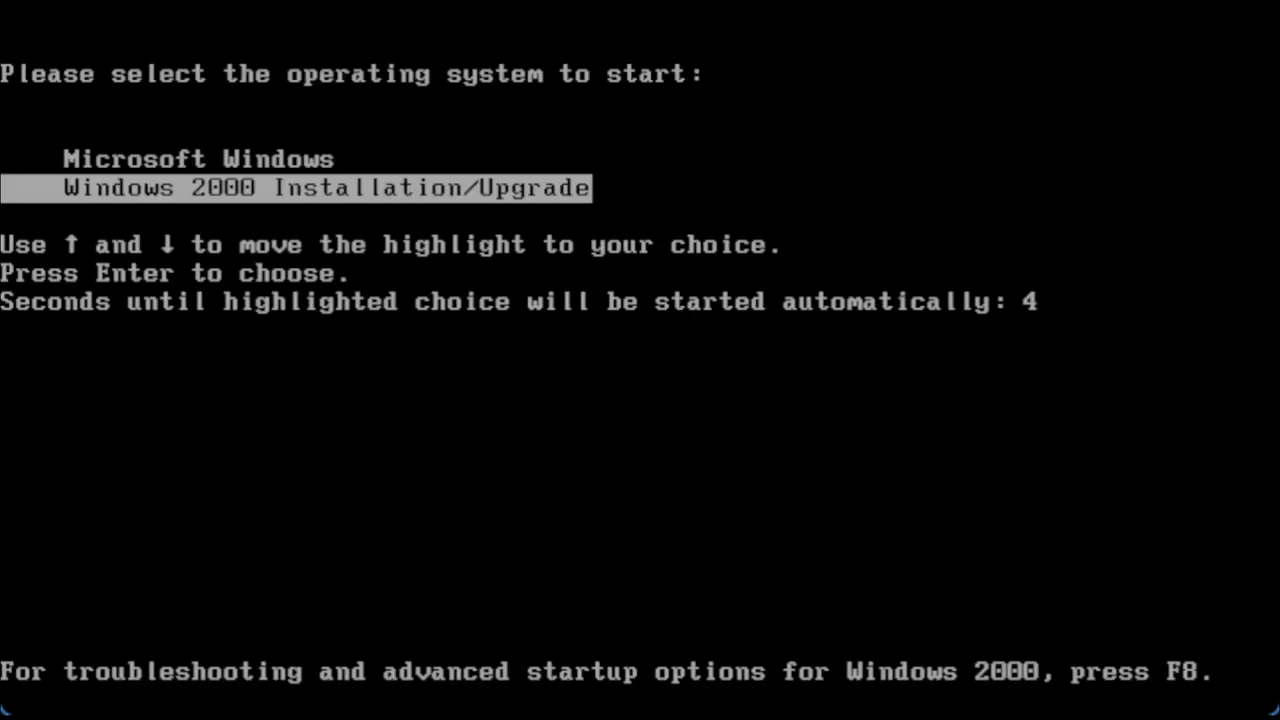
{"action": "key", "text": "Return"}
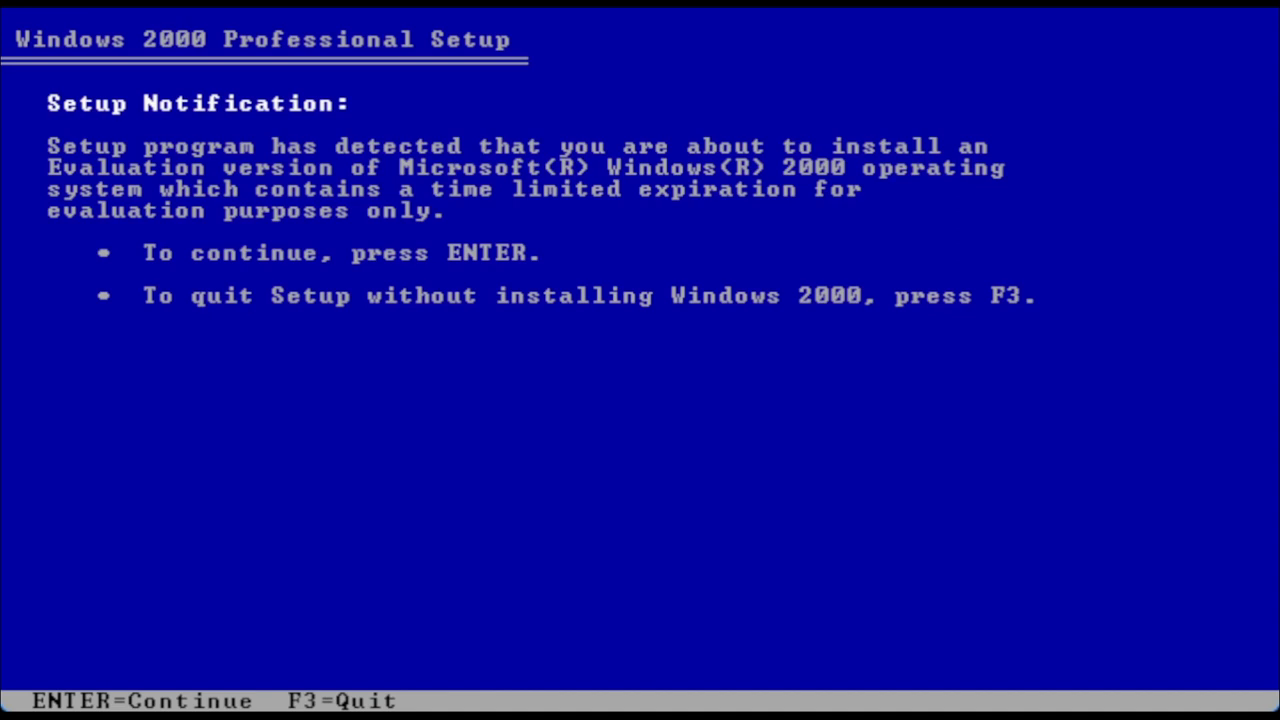
Continue past the evaluation notice, choose to set up Windows 2000 and accept the licensing agreement.
{"action": "key", "text": "Return"}
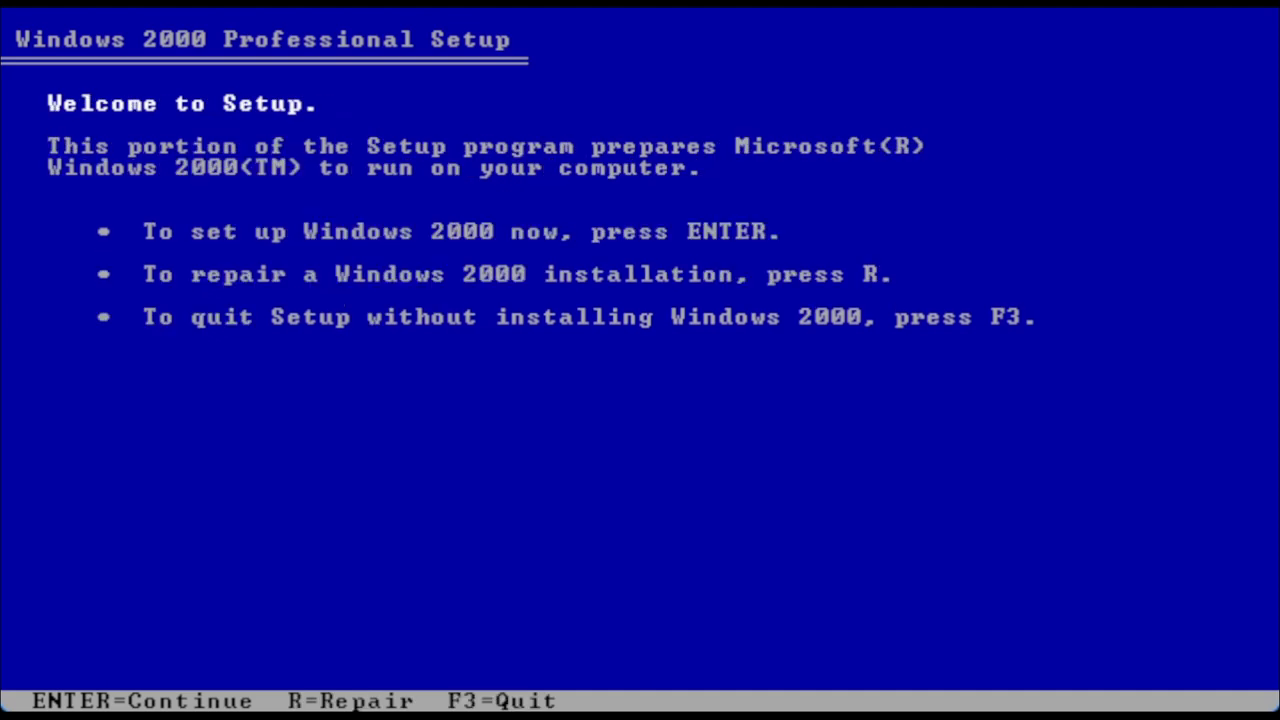
{"action": "key", "text": "Return"}
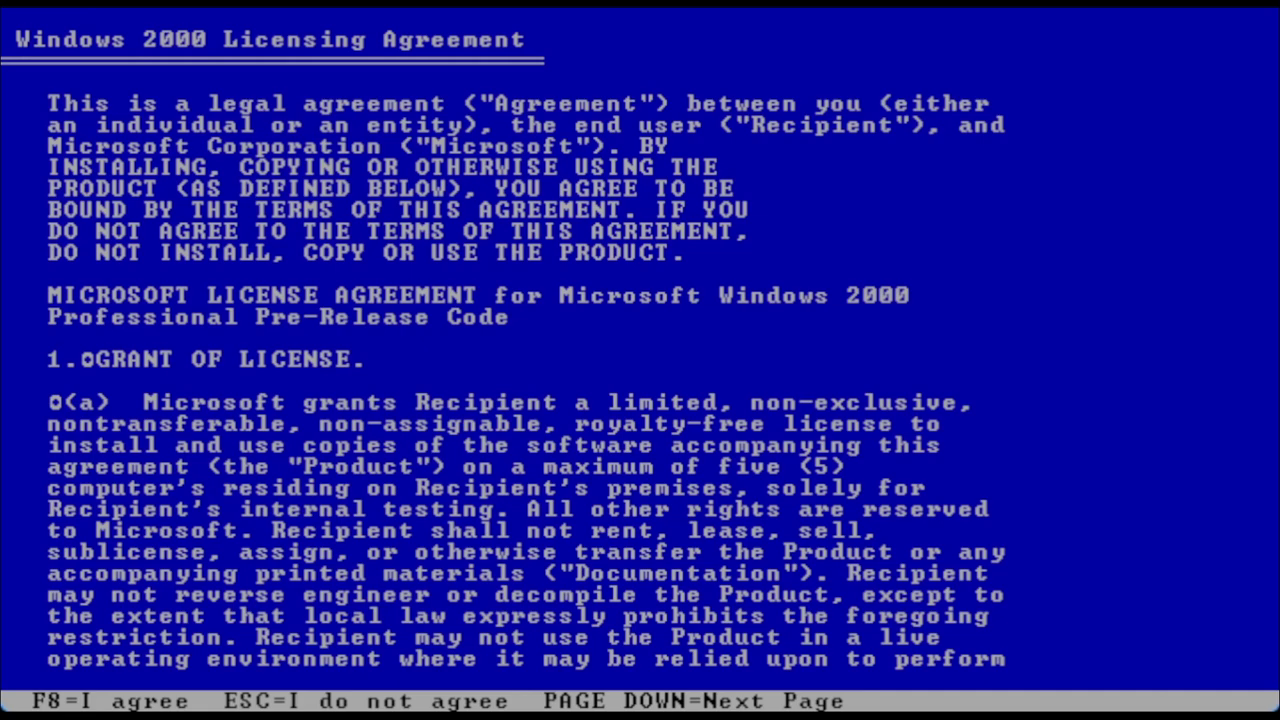
{"action": "key", "text": "F8"}
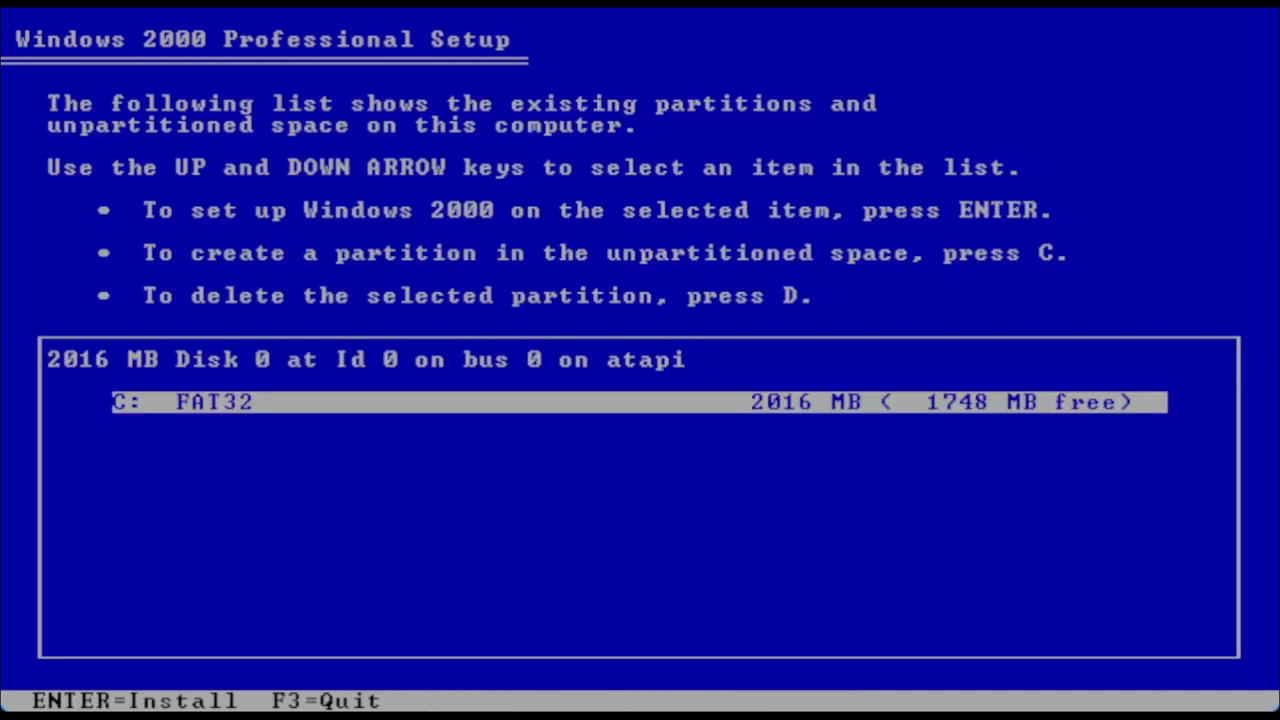
Install Windows 2000 on the C: partition with conversion to NTFS, and restart the computer when this portion of Setup completes.
{"action": "key", "text": "Return"}
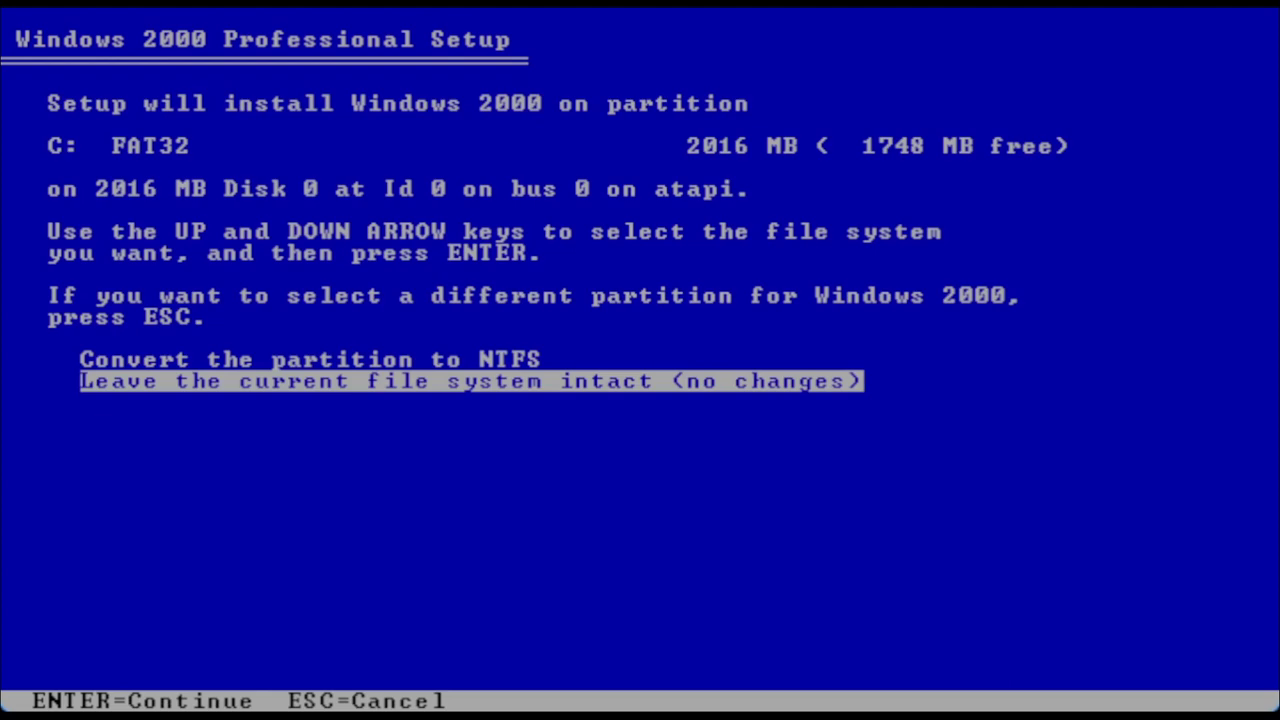
{"action": "key", "text": "Up"}
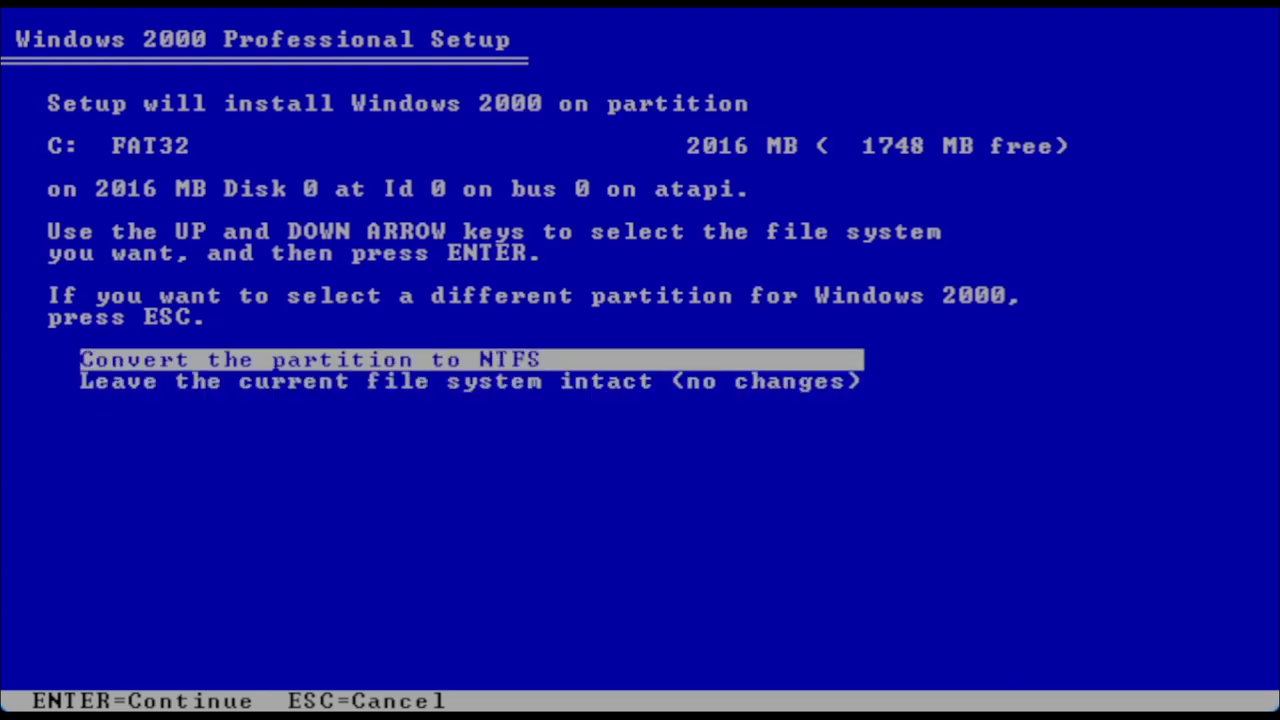
{"action": "key", "text": "Return"}
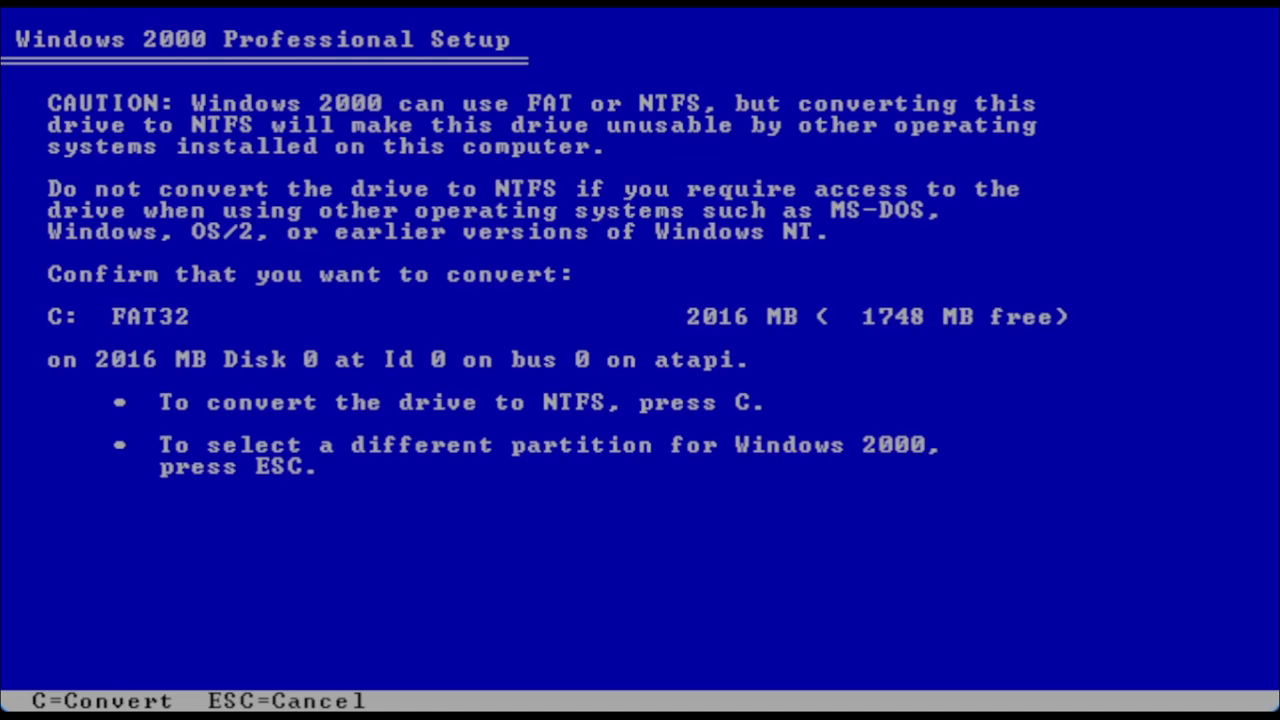
{"action": "key", "text": "c"}
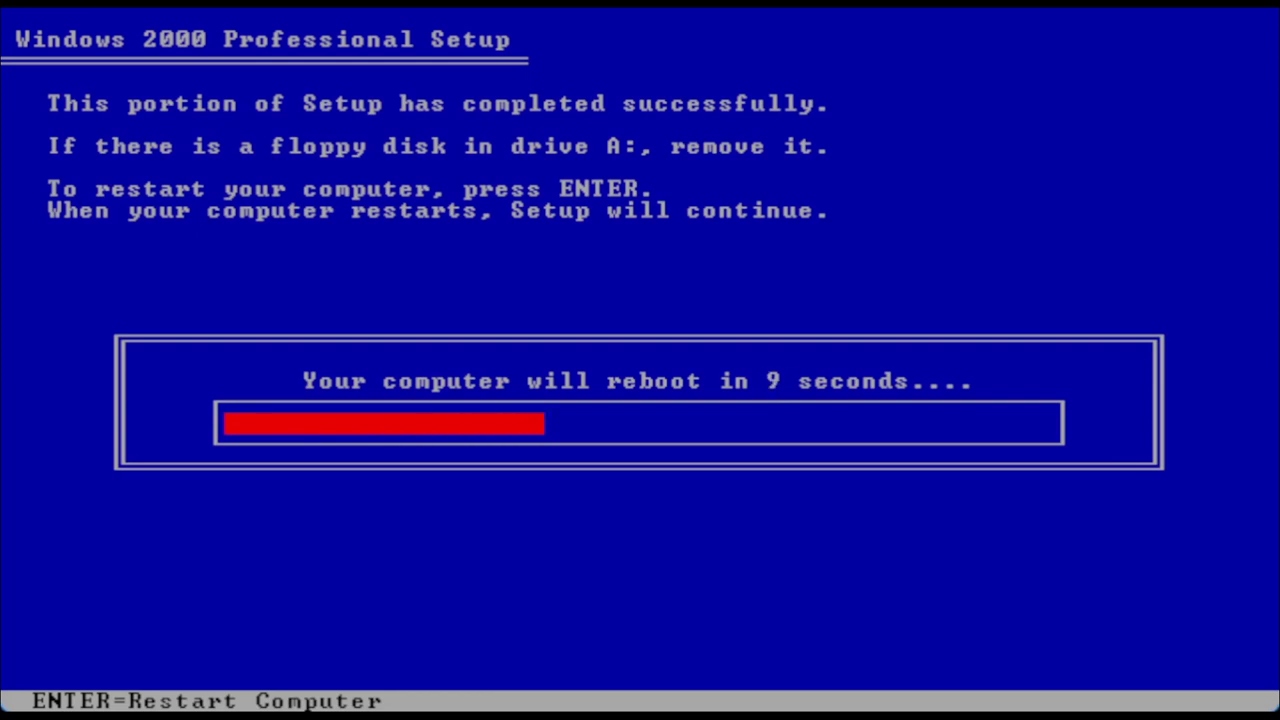
{"action": "key", "text": "Return"}
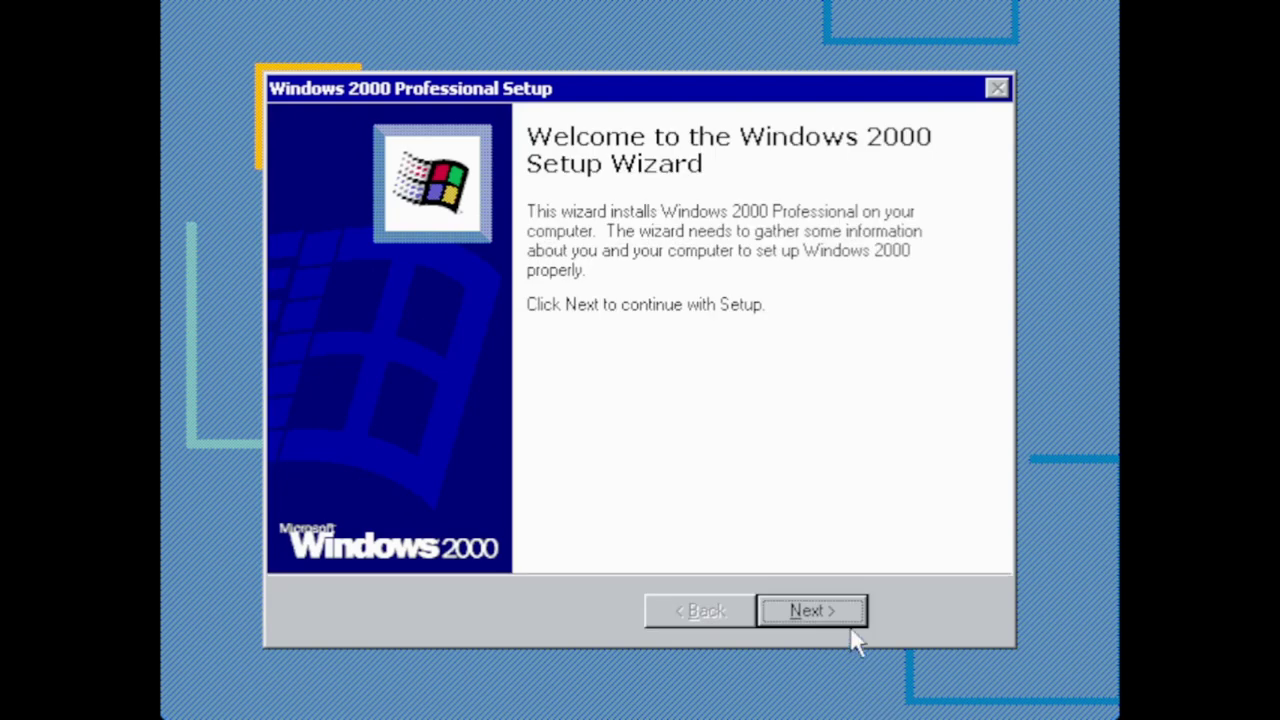
Keep the default regional settings and personalize the software with the owner's full name and the organization Seeds of Service.
{"action": "left_click", "coordinate": [837, 600]}
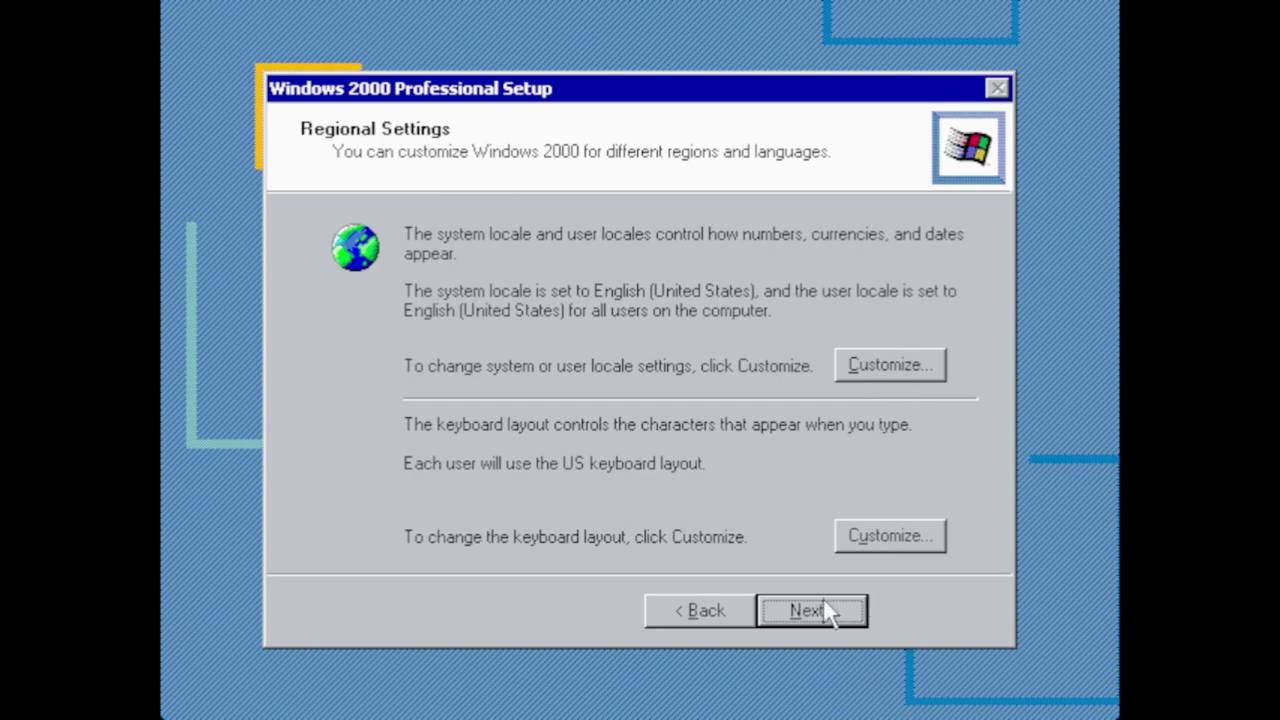
{"action": "left_click", "coordinate": [791, 613]}
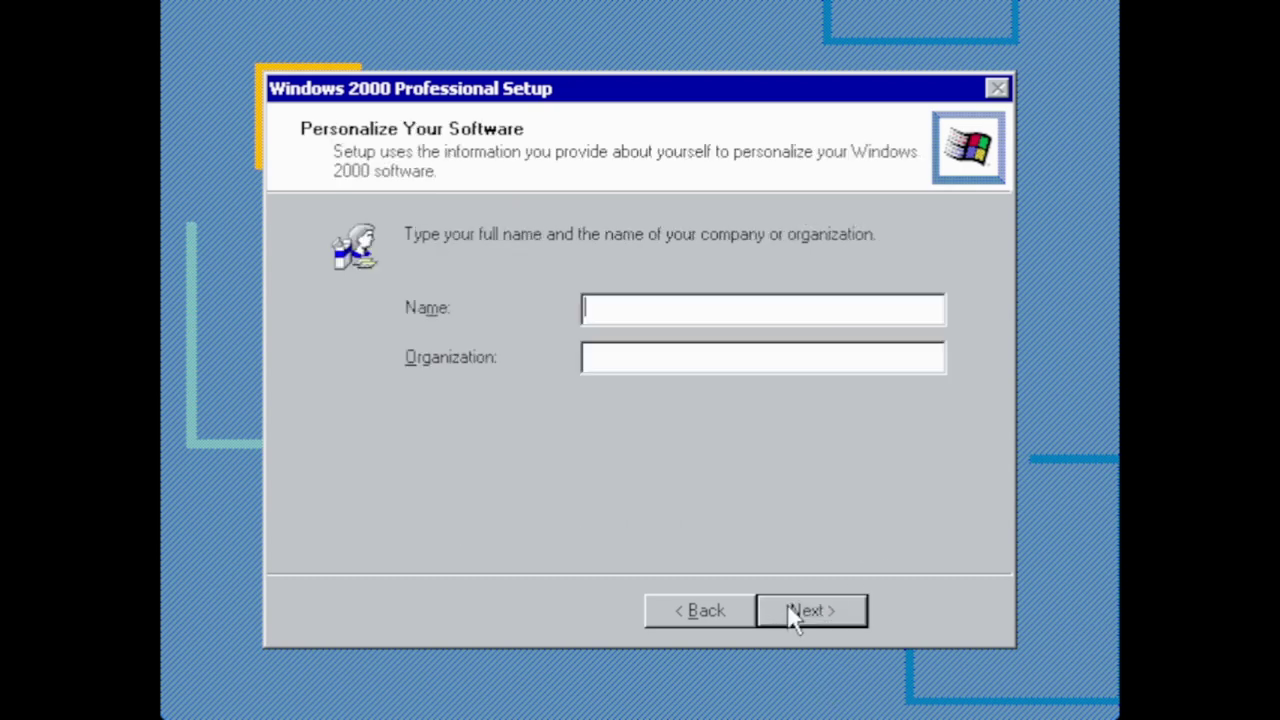
{"action": "type", "text": "Alexander Wurmser"}
{"action": "key", "text": "Tab"}
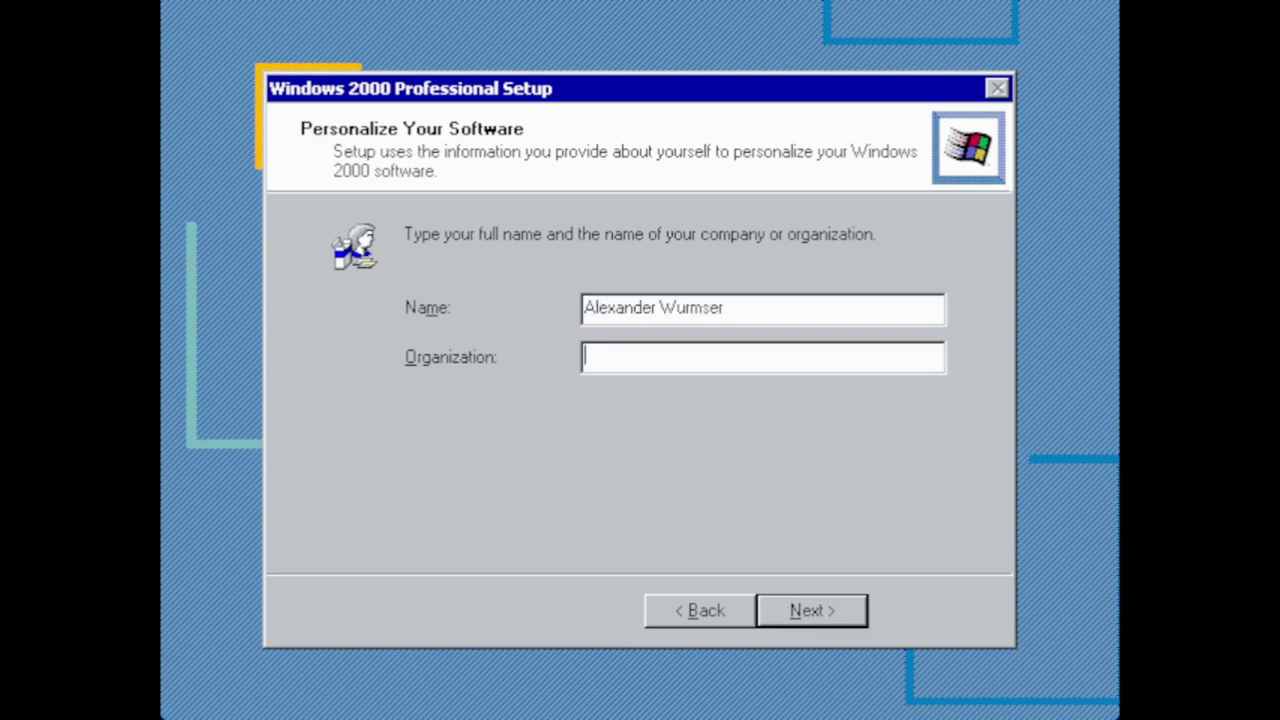
{"action": "type", "text": "Seeds of Service"}
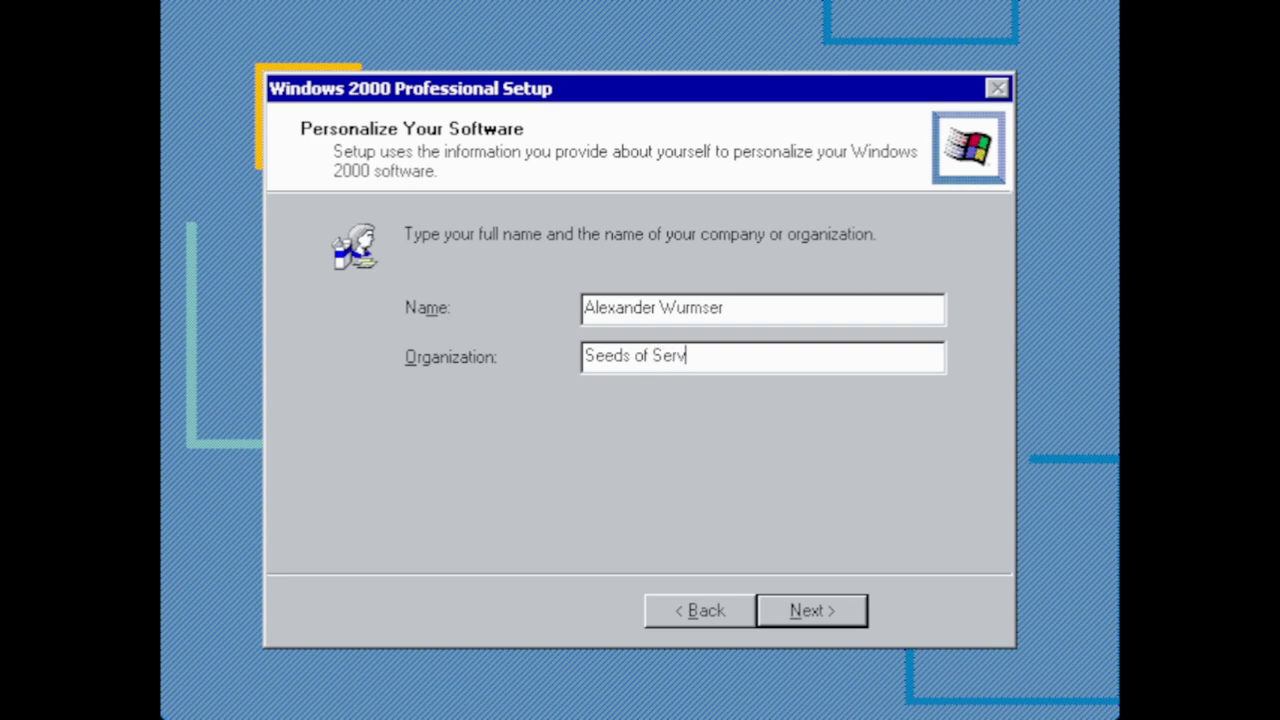
{"action": "left_click", "coordinate": [793, 612]}
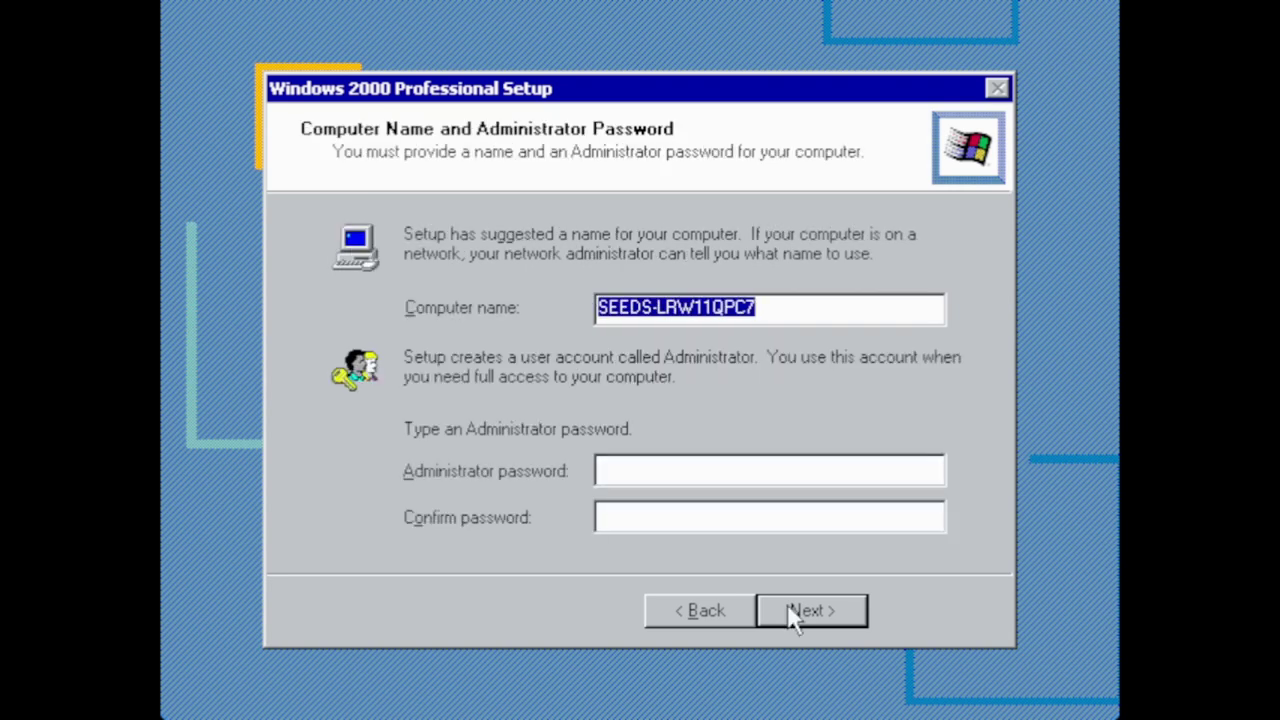
Name the computer 2202-PCEM and continue with the Administrator password left blank.
{"action": "type", "text": "2202-PC"}
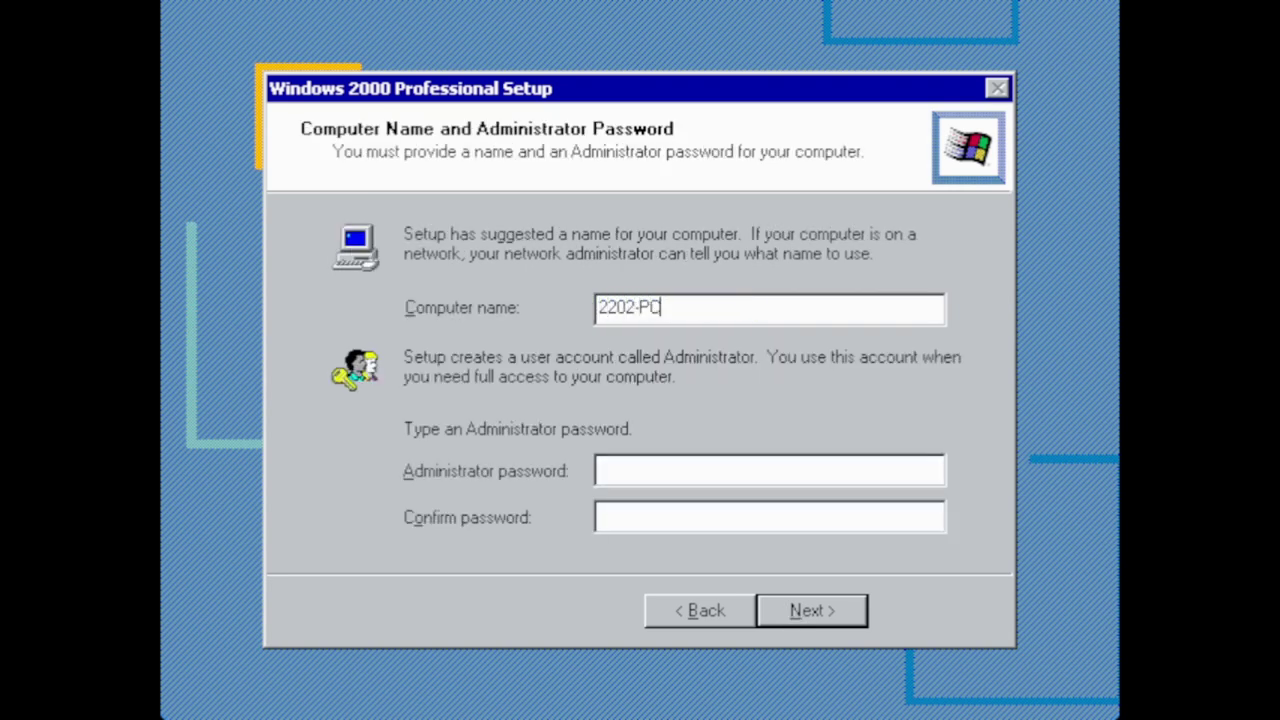
{"action": "type", "text": "EM"}
{"action": "left_click", "coordinate": [826, 622]}
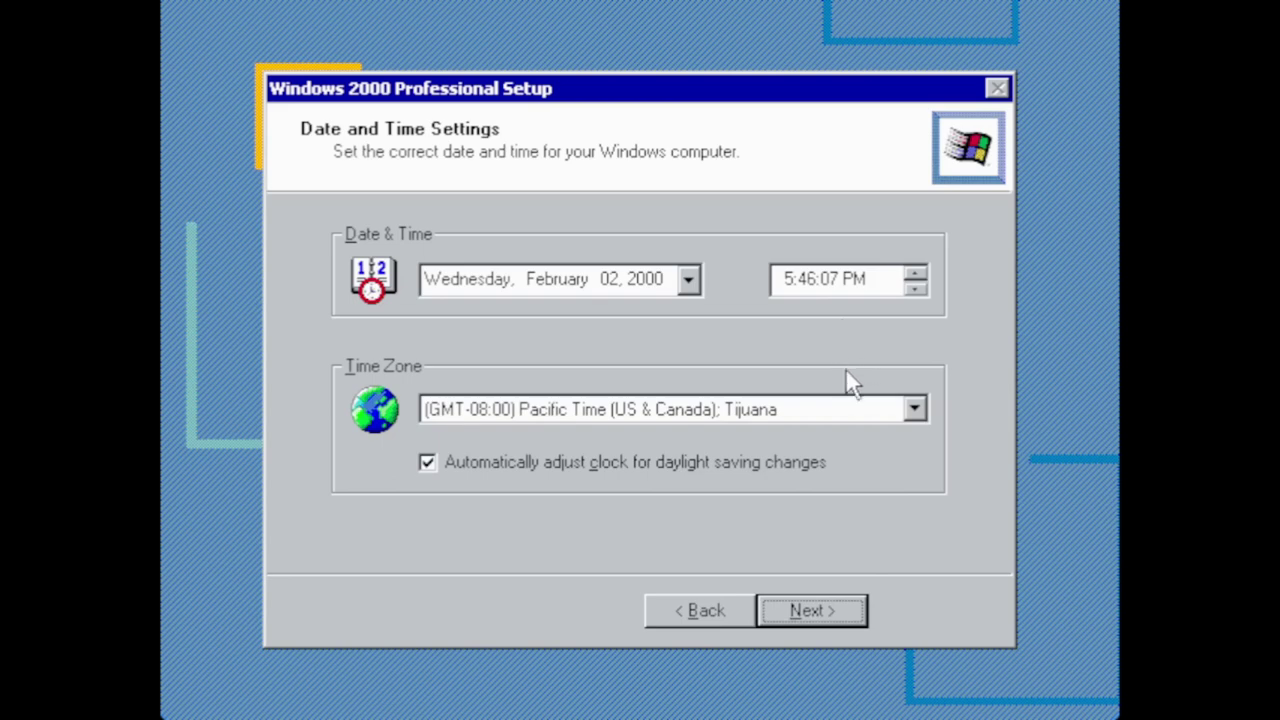
Set the time zone to (GMT-05:00) Eastern Time (US & Canada), switch the time to AM and continue Setup.
{"action": "left_click", "coordinate": [846, 409]}
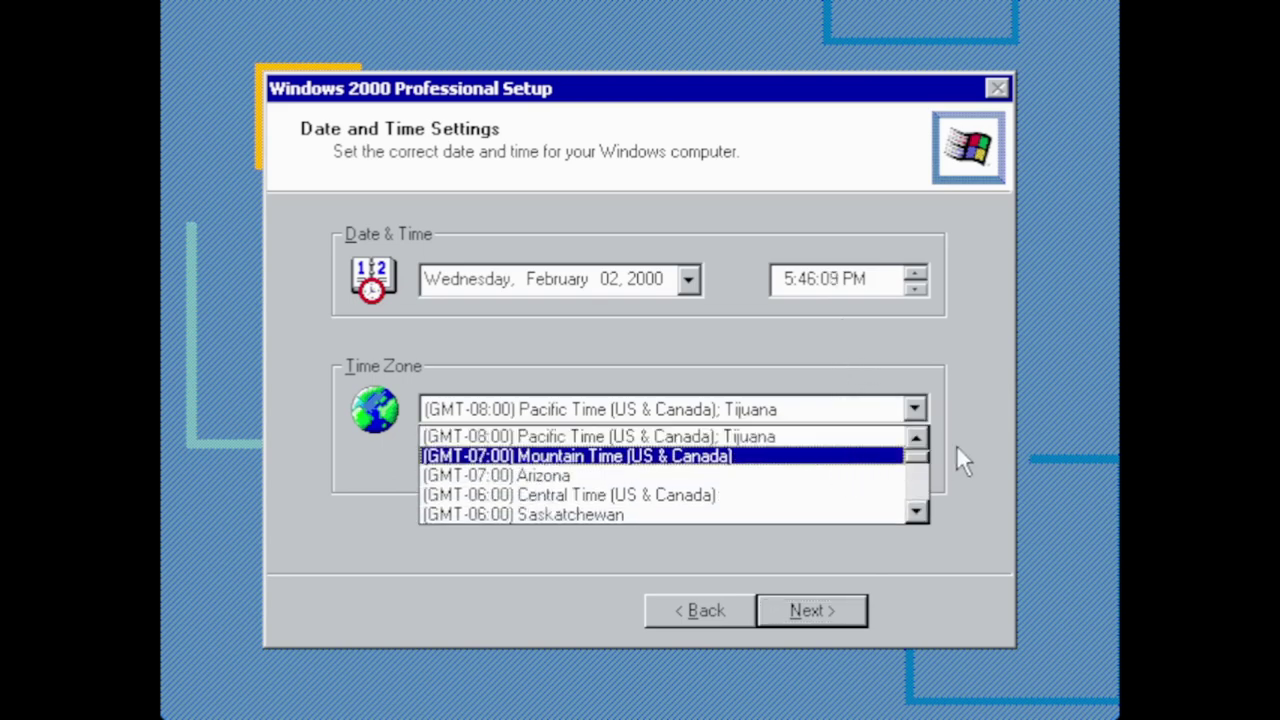
{"action": "mouse_move", "coordinate": [923, 460]}
{"action": "left_mouse_down"}
{"action": "mouse_move", "coordinate": [928, 497]}
{"action": "mouse_move", "coordinate": [934, 450]}
{"action": "left_mouse_up"}
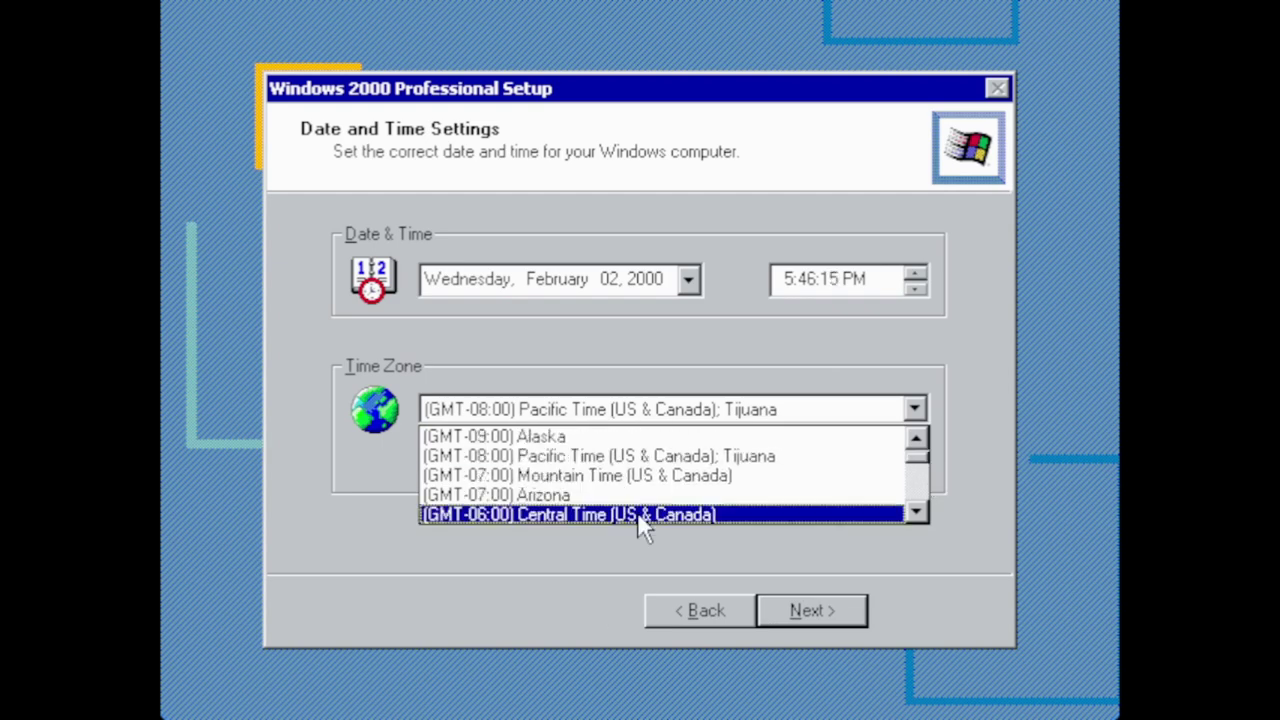
{"action": "left_click", "coordinate": [914, 437]}
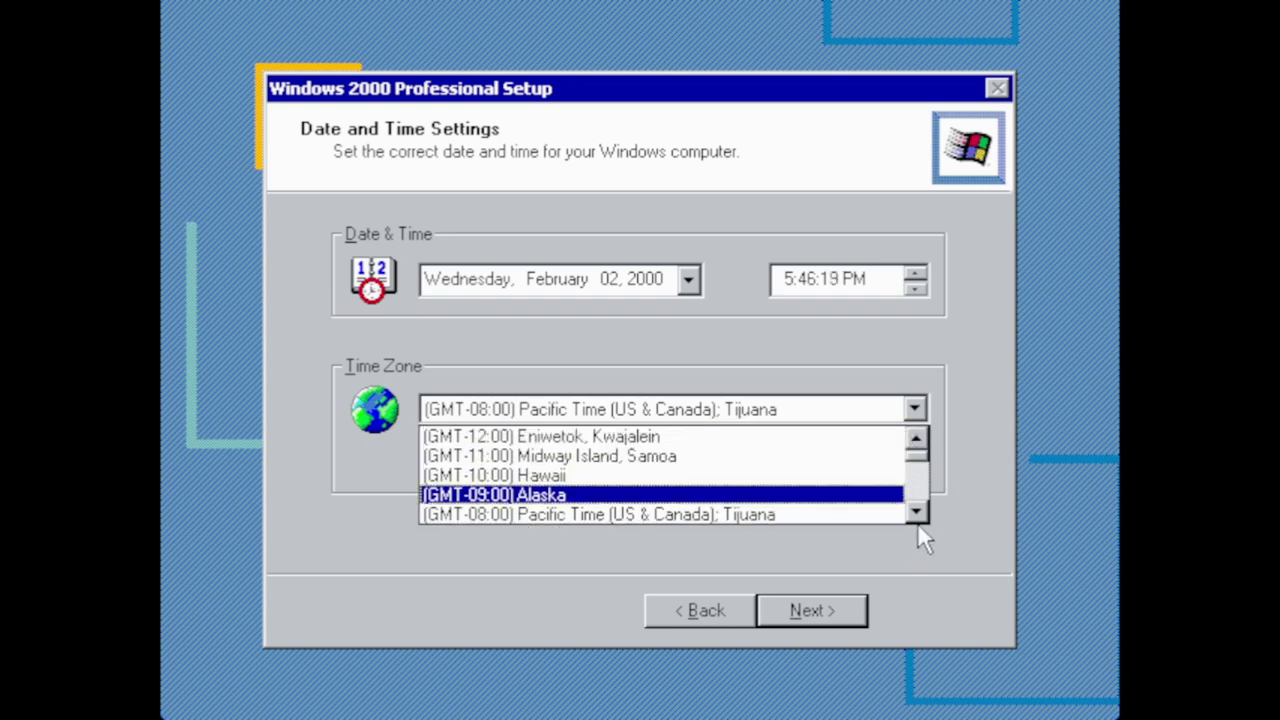
{"action": "left_click_drag", "start_coordinate": [916, 512], "coordinate": [916, 512]}
{"action": "left_click", "coordinate": [712, 505]}
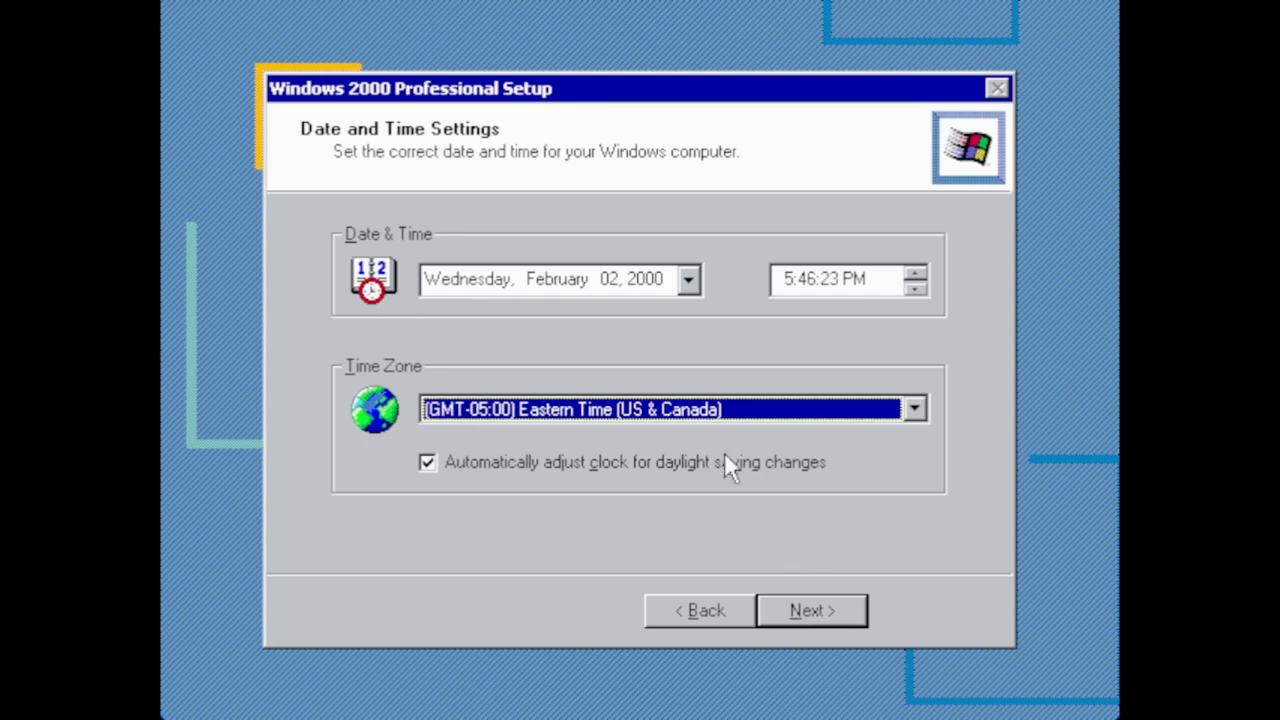
{"action": "left_click", "coordinate": [855, 292]}
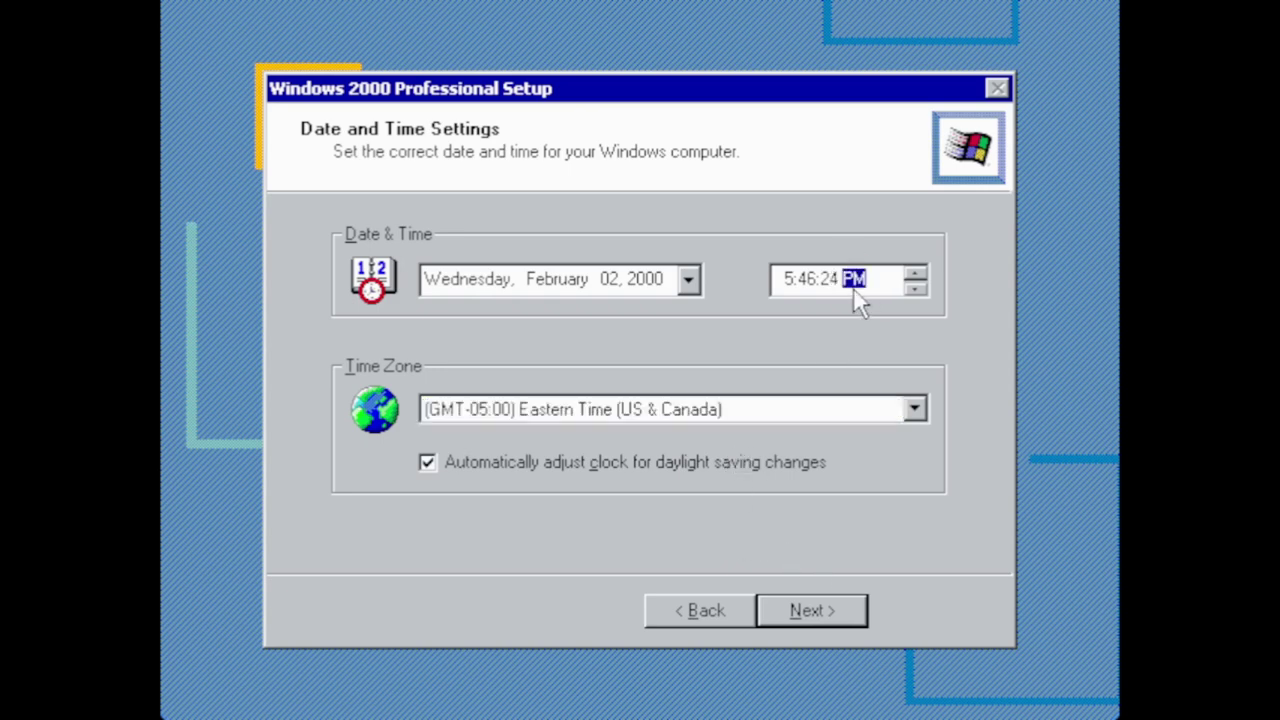
{"action": "key", "text": "a"}
{"action": "left_click", "coordinate": [848, 616]}
{"action": "key", "text": "Return"}
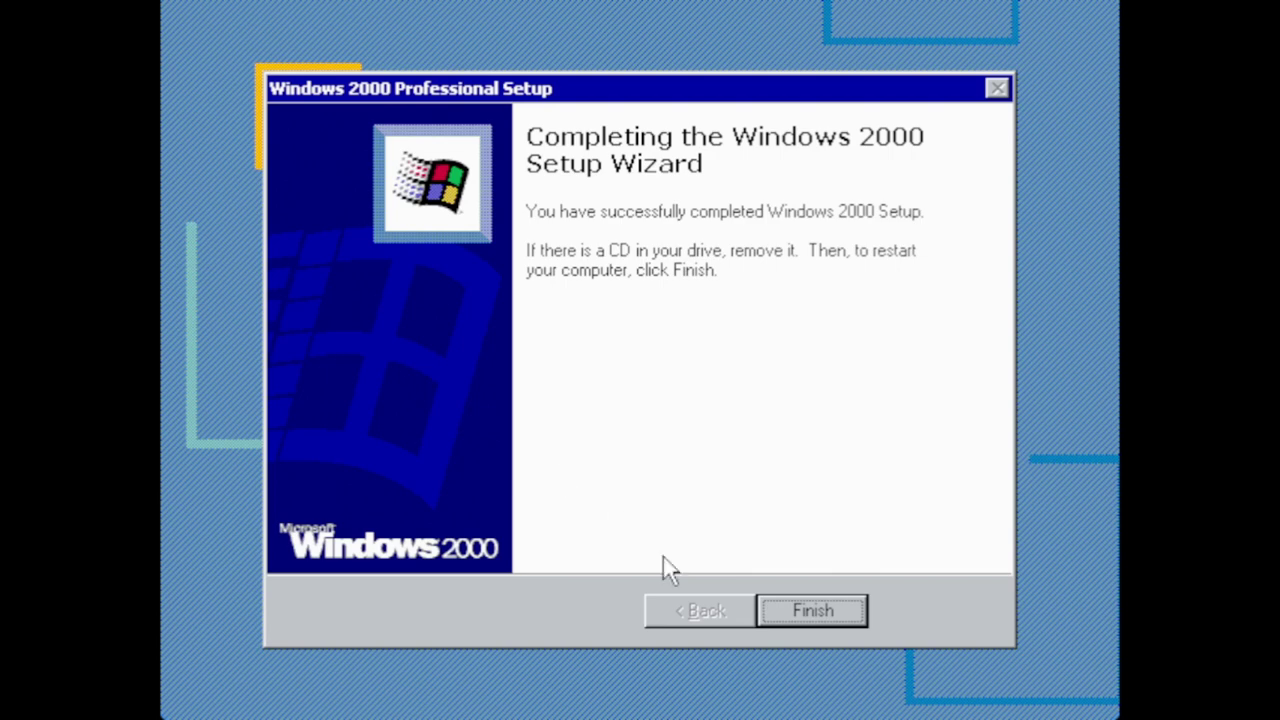
Finish the Setup wizard to restart the computer and boot Microsoft Windows 2000 Professional.
{"action": "left_click", "coordinate": [846, 611]}
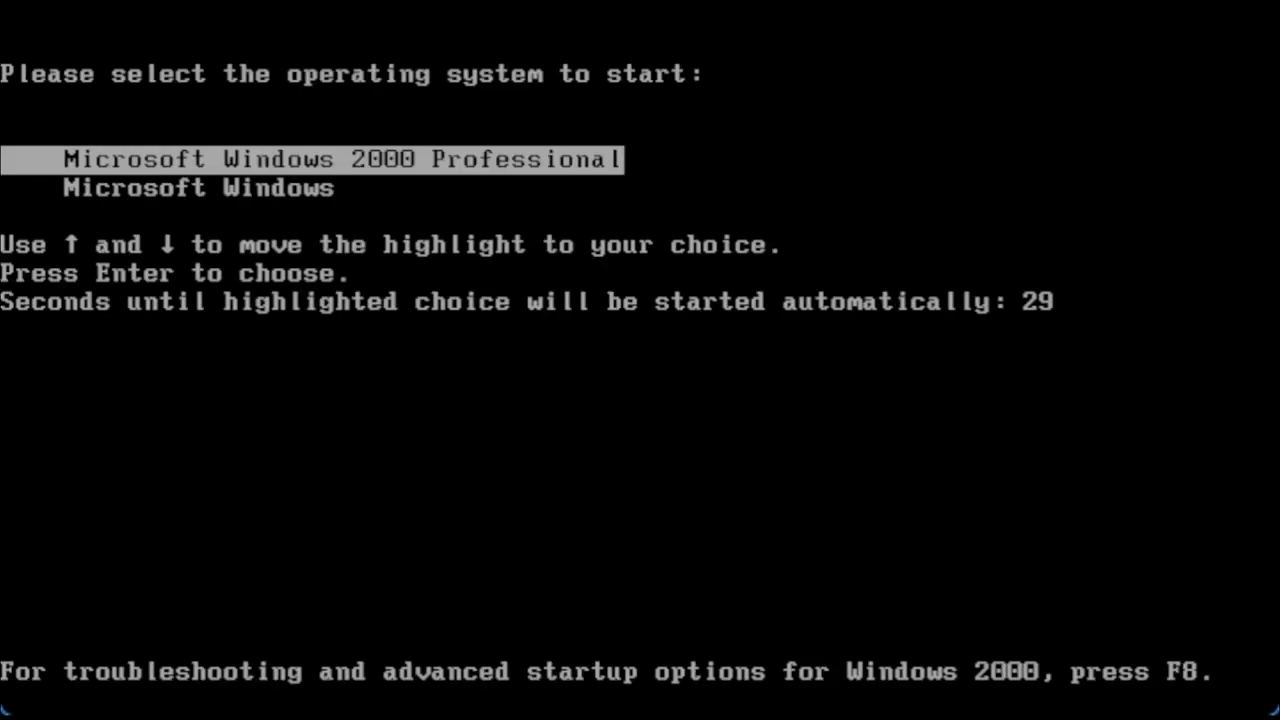
{"action": "key", "text": "Return"}
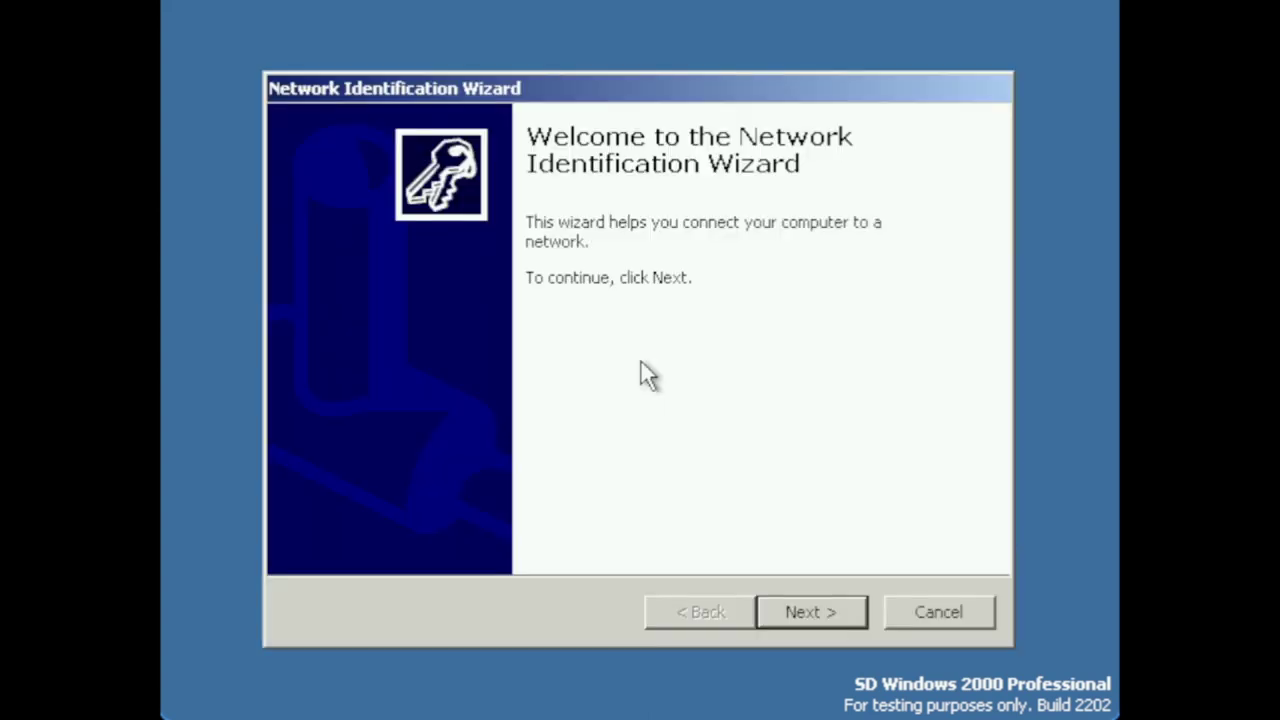
Complete the Network Identification Wizard, keeping automatic logon for the listed user with a blank password.
{"action": "left_click", "coordinate": [827, 615]}
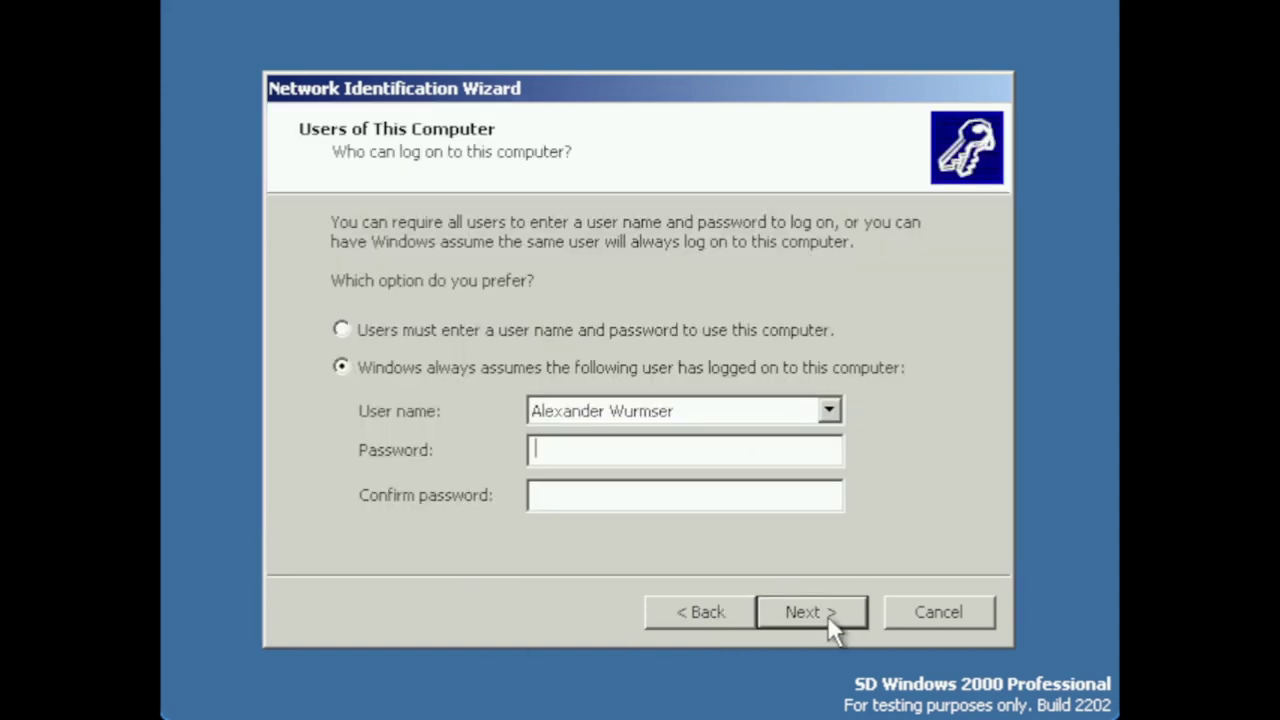
{"action": "left_click", "coordinate": [827, 615]}
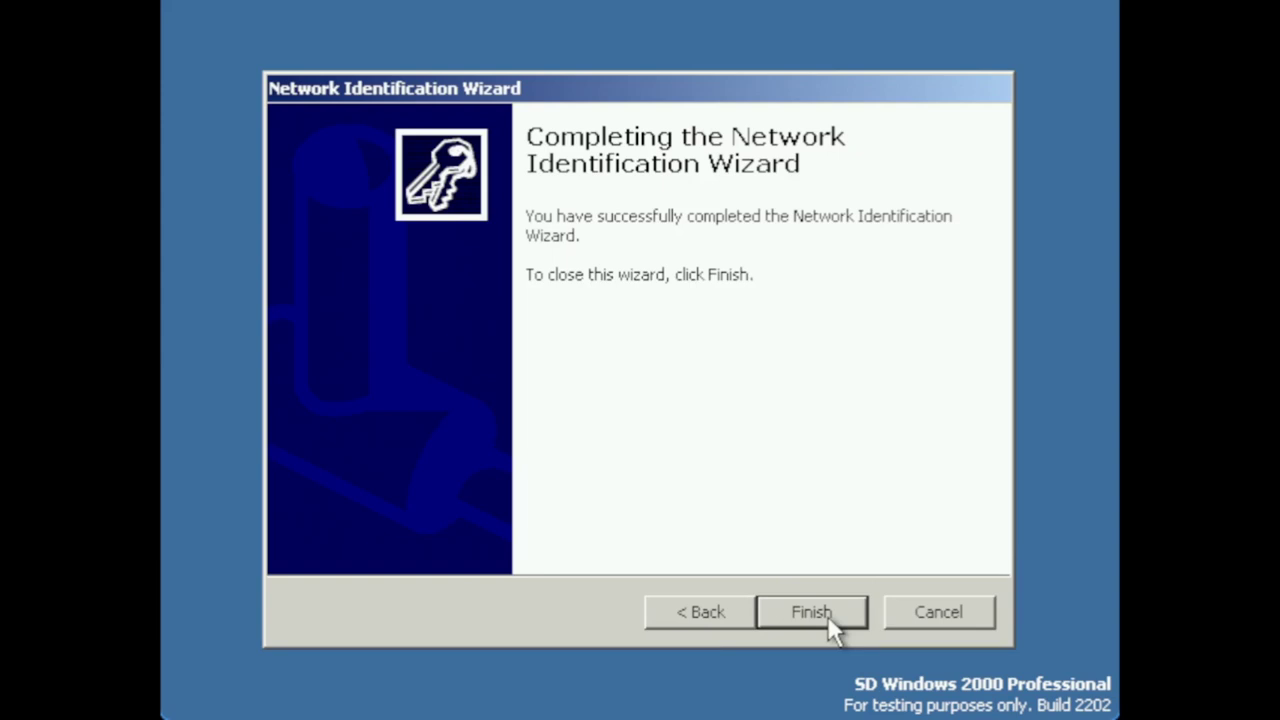
{"action": "left_click", "coordinate": [827, 615]}
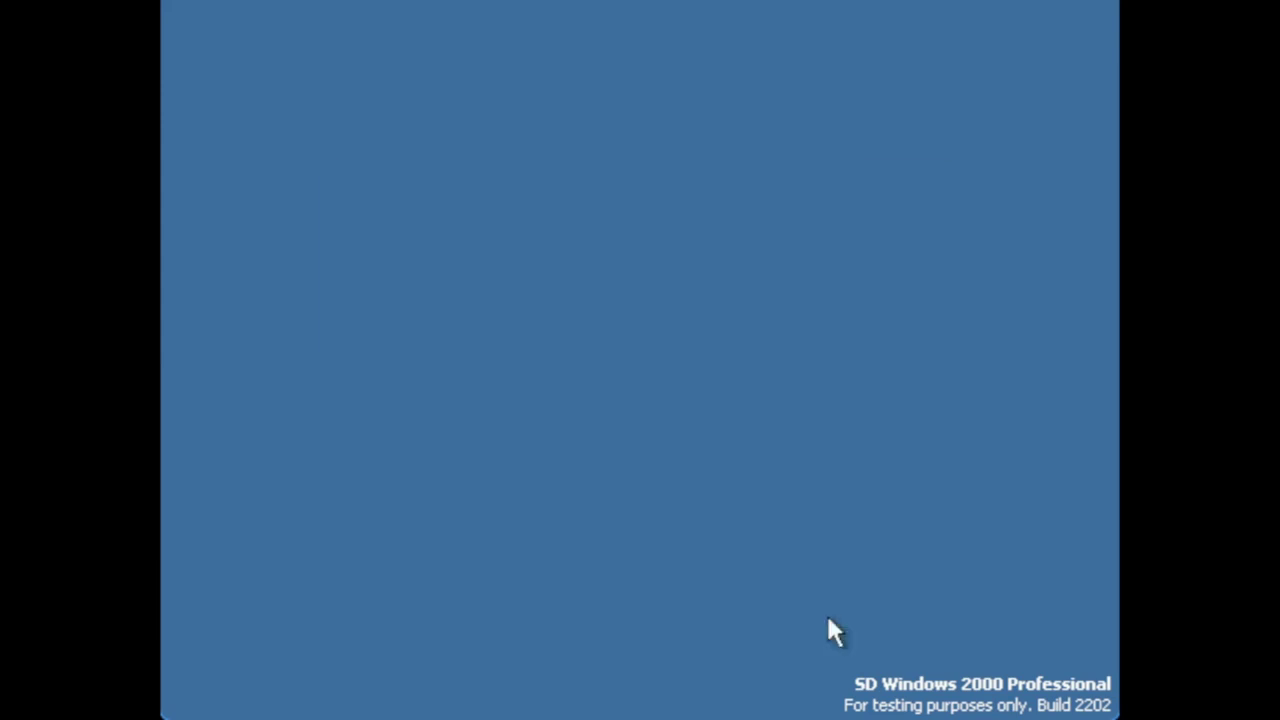